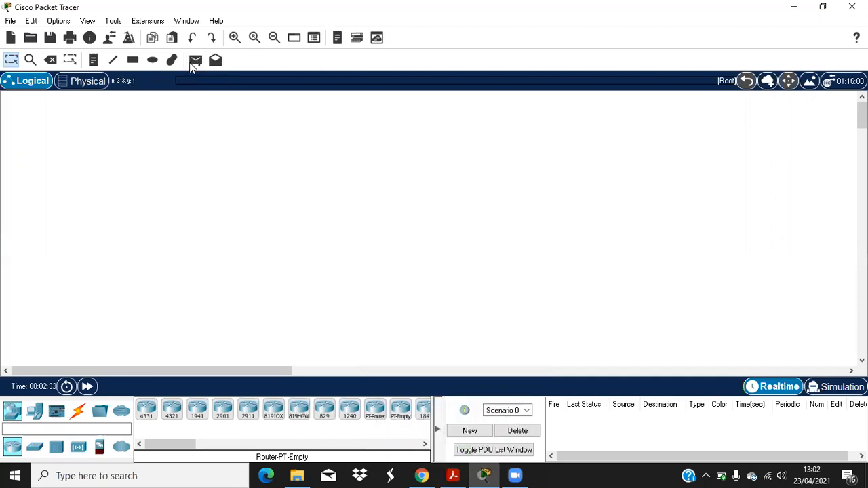
left_click(94, 61)
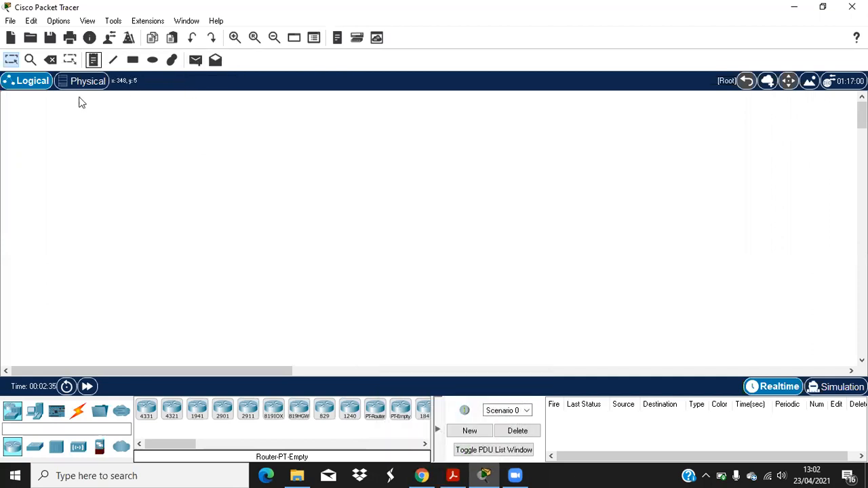
left_click(35, 127)
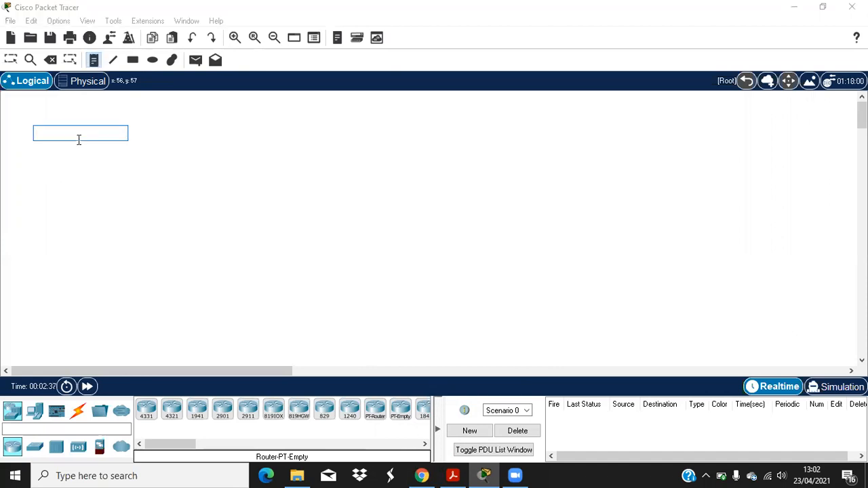
key("Return")
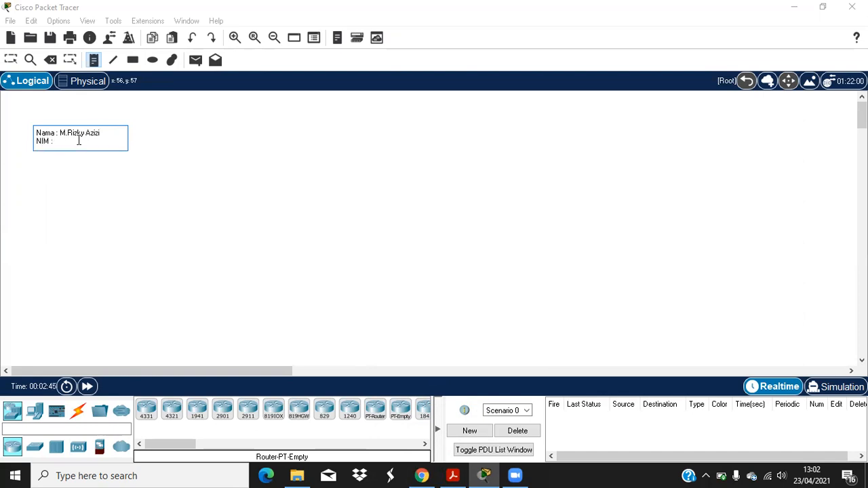
key("Return")
type("nAMA NA")
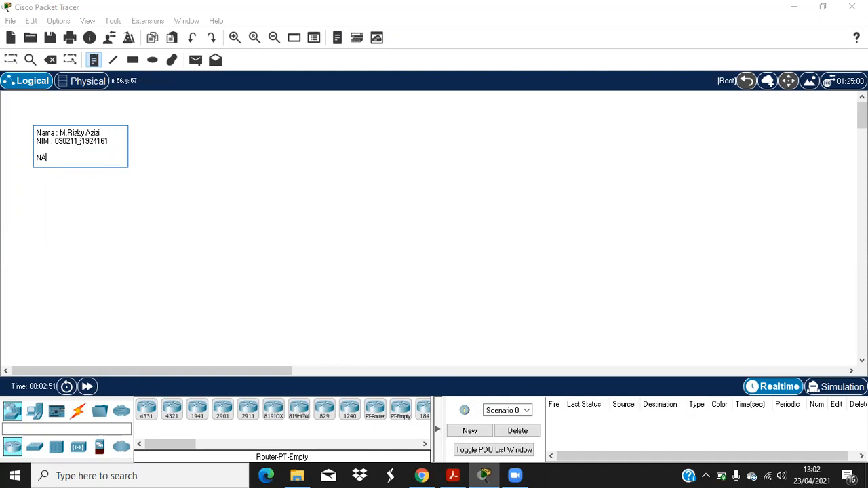
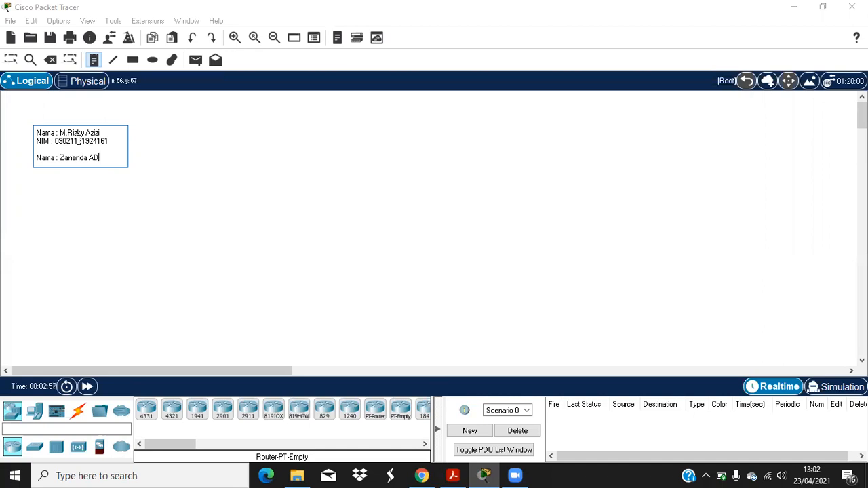
key("Return")
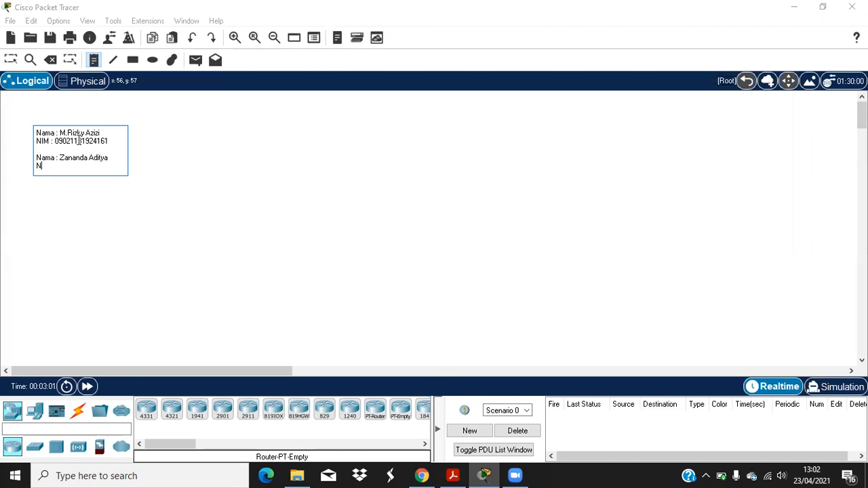
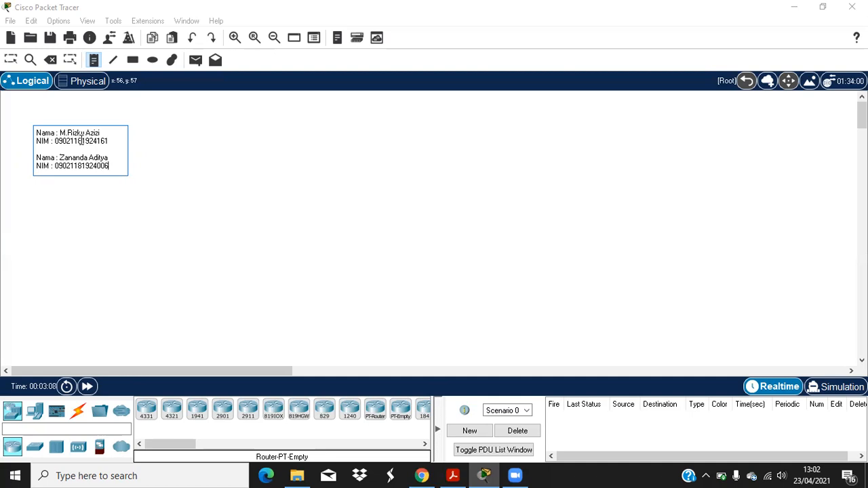
left_click(213, 134)
Step: Move the names note to the top-left corner and view the topology in the assignment PDF
left_click(11, 60)
left_click_drag(61, 140, 34, 116)
left_click(304, 199)
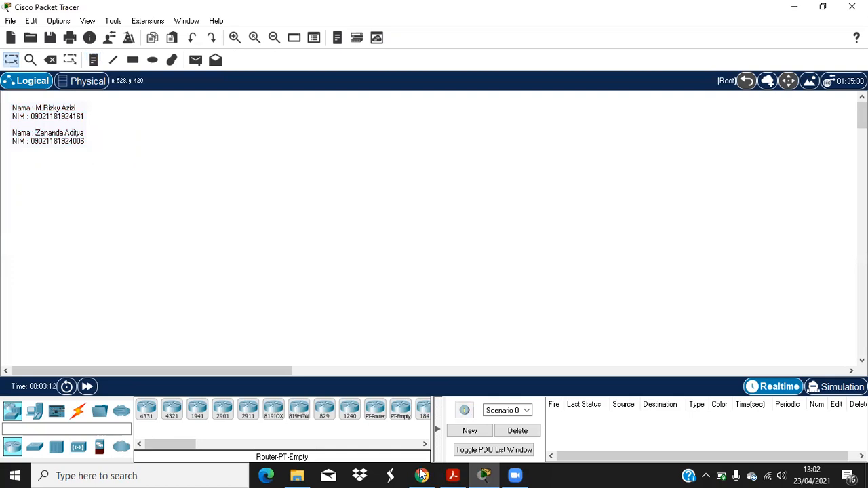
left_click(449, 475)
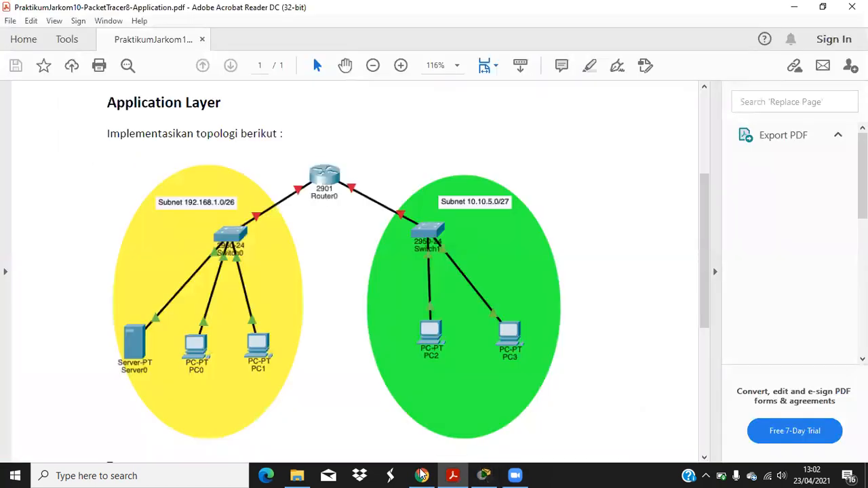
scroll(374, 210, "down", 1)
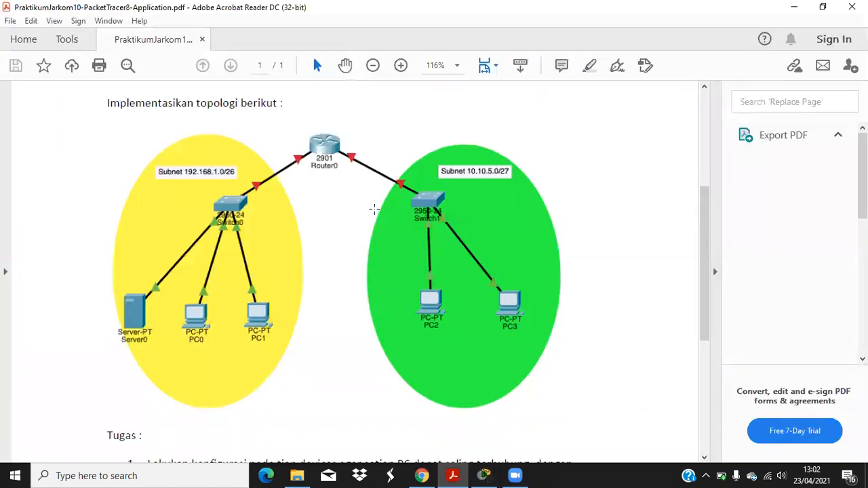
Step: Place four generic PCs, PC0 through PC3, in a row on the canvas
left_click(485, 474)
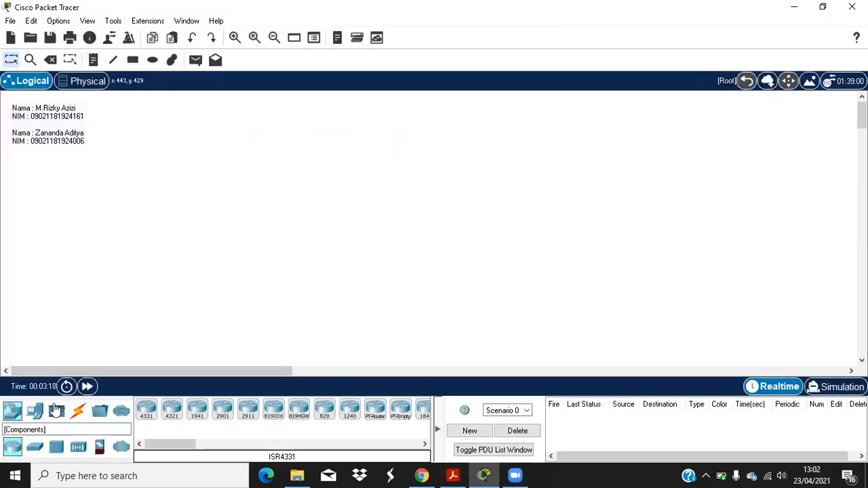
left_click(34, 412)
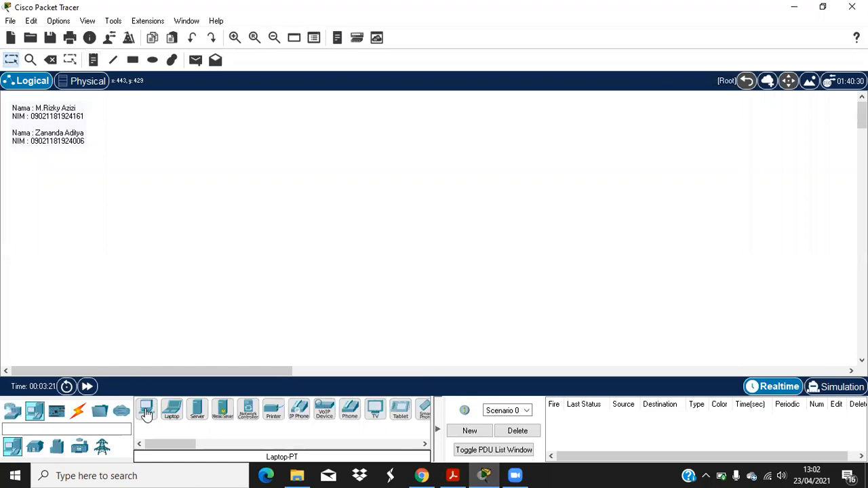
left_click(453, 475)
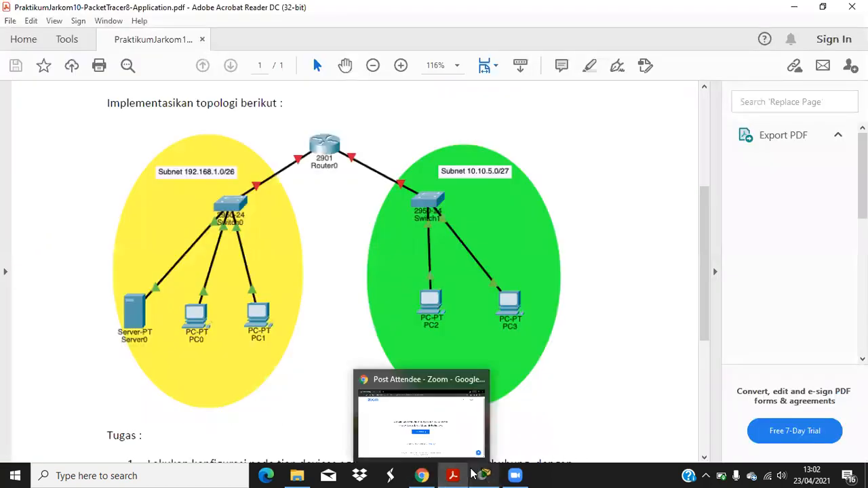
left_click(472, 472)
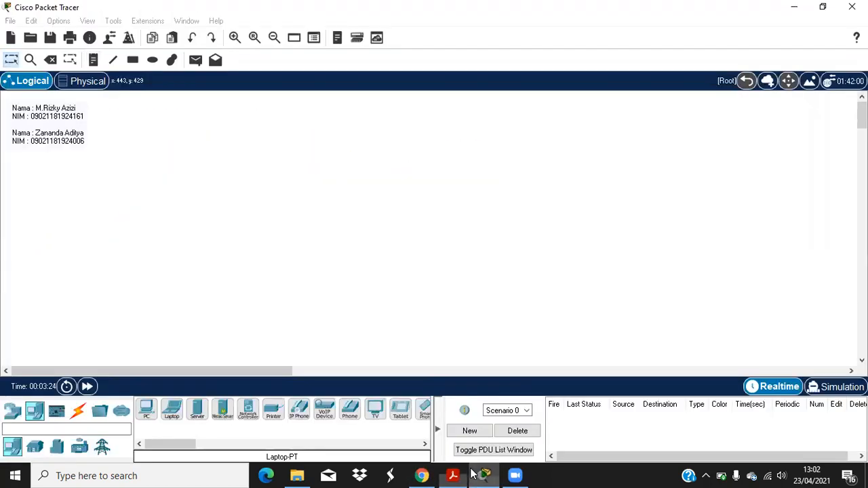
left_click(147, 410)
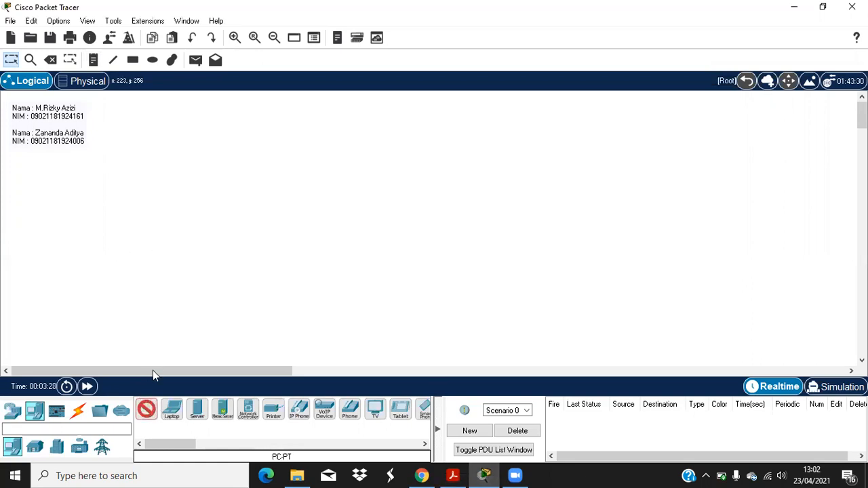
left_click(142, 258)
left_click(146, 409)
left_click(214, 260)
left_click(146, 409)
left_click(348, 255)
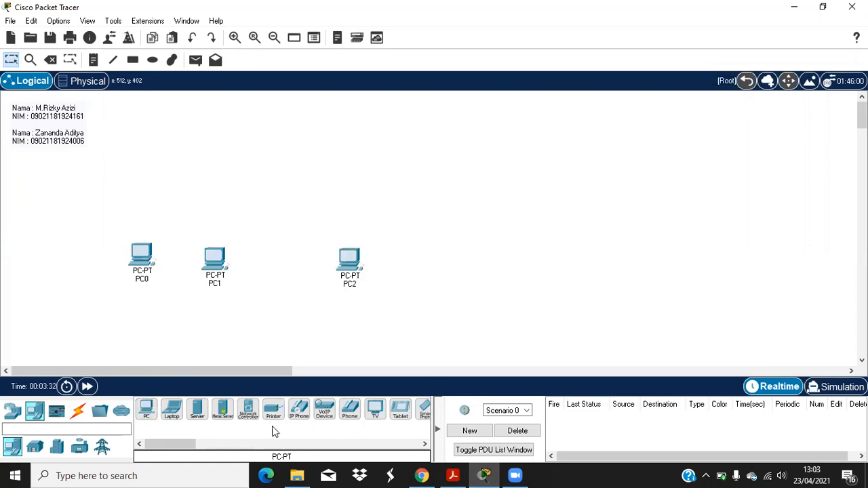
left_click(146, 411)
left_click(434, 261)
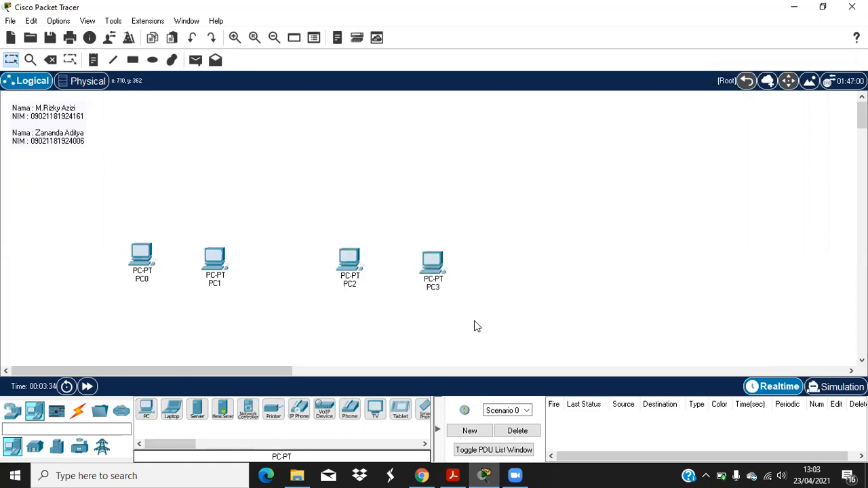
Step: Add Server0 to the left of PC0 and shift the four PCs lower
left_click(482, 474)
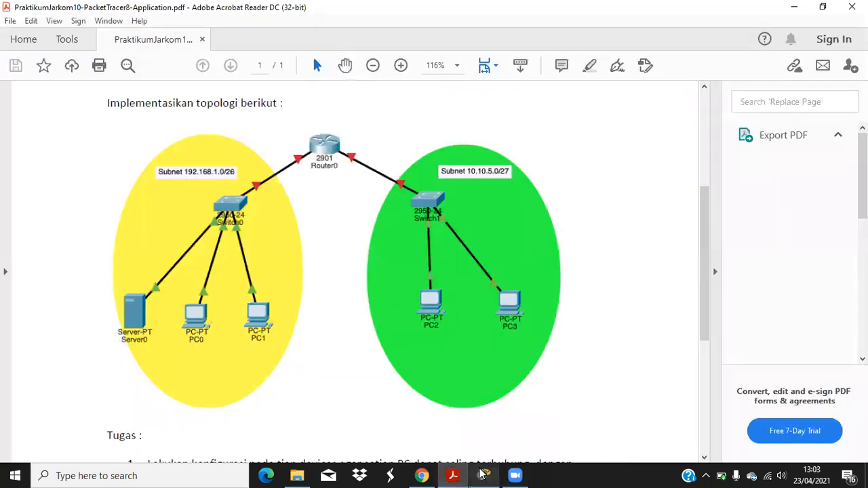
left_click(482, 473)
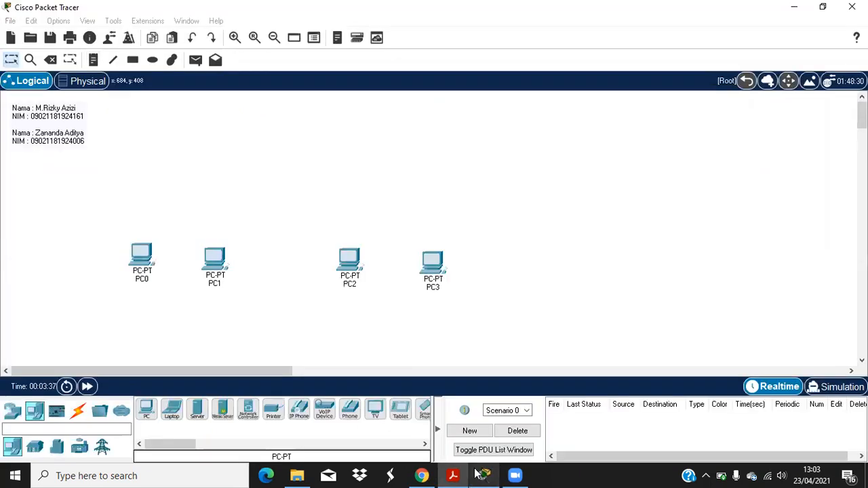
left_click(196, 409)
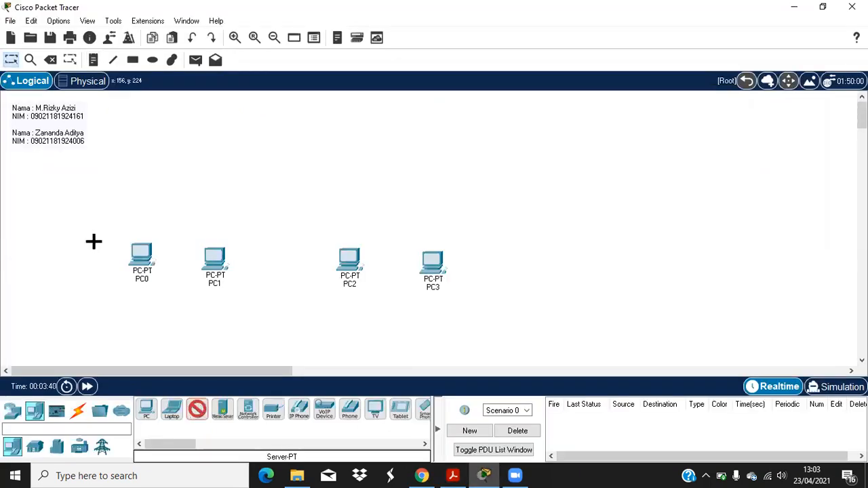
left_click(98, 264)
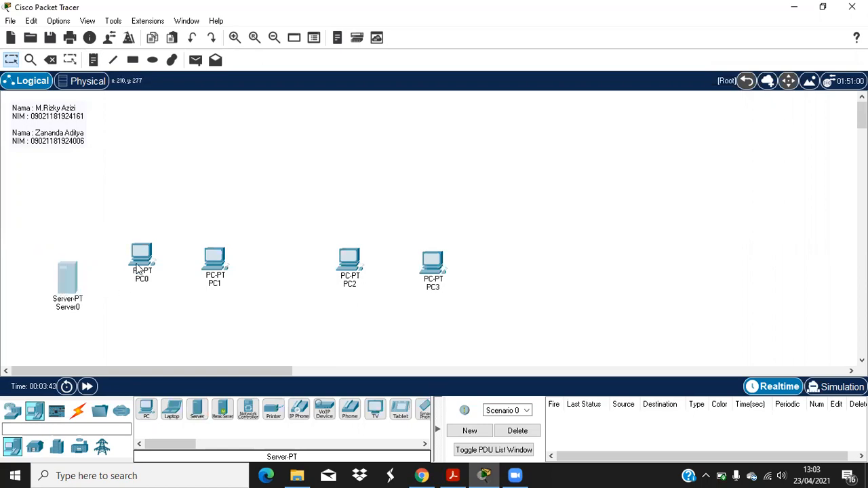
left_click_drag(138, 269, 138, 299)
left_click_drag(214, 263, 219, 286)
left_click_drag(349, 261, 353, 283)
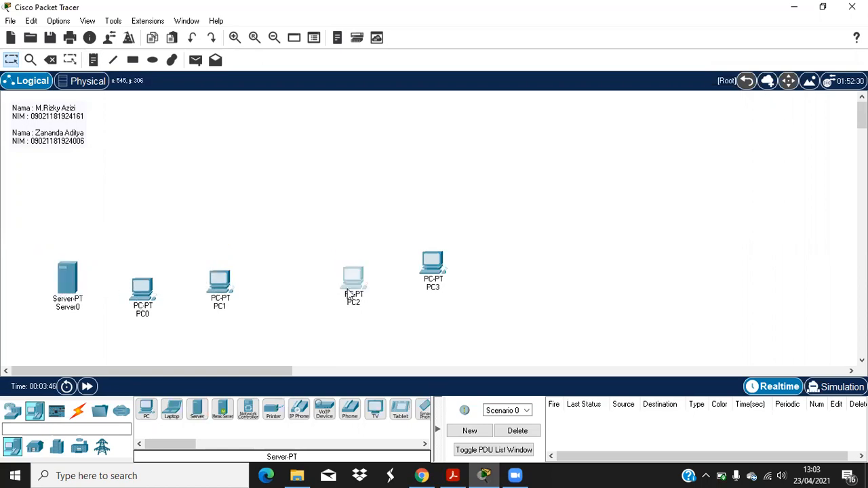
left_click_drag(428, 272, 444, 291)
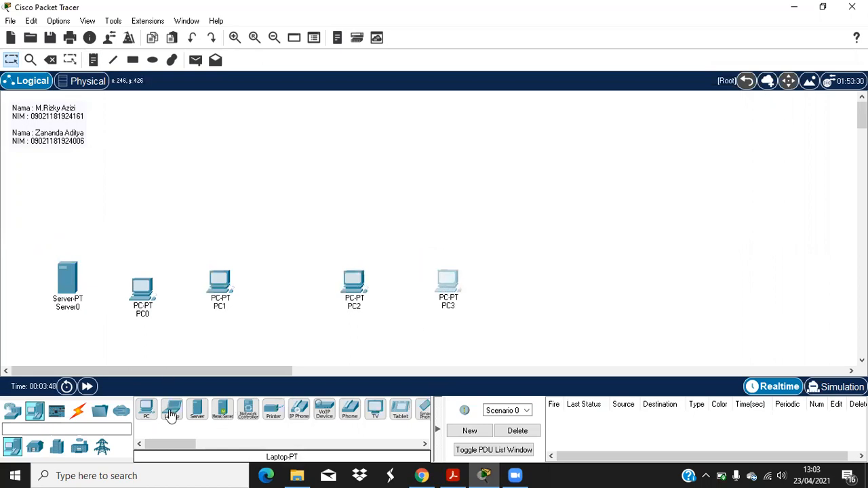
Step: Place two 2950-24 switches: Switch0 above PC0/PC1 and Switch1 above PC2/PC3
left_click(36, 449)
left_click(10, 449)
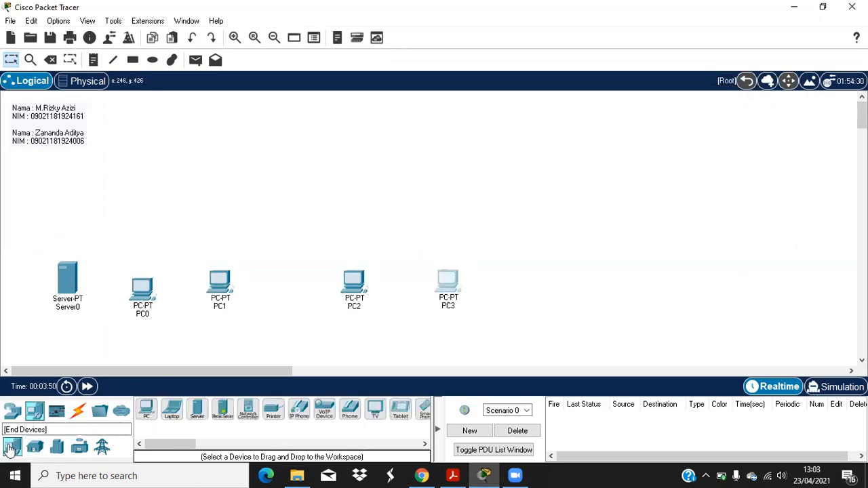
left_click(12, 410)
left_click(35, 447)
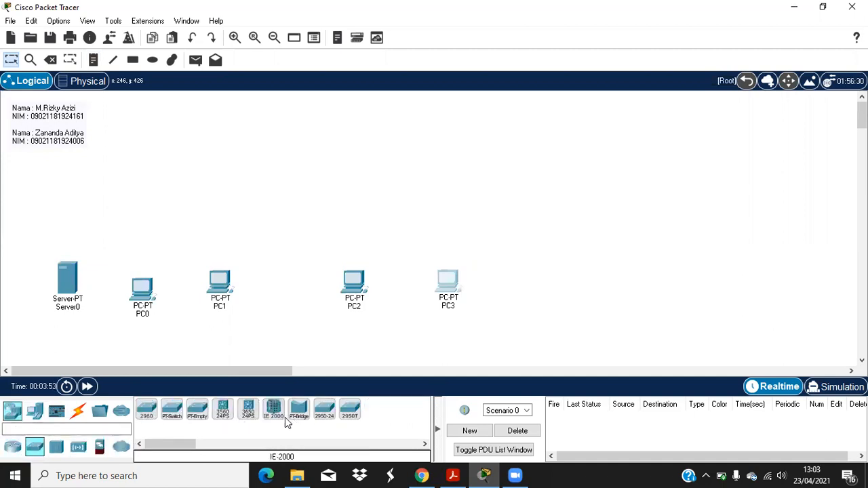
left_click(324, 410)
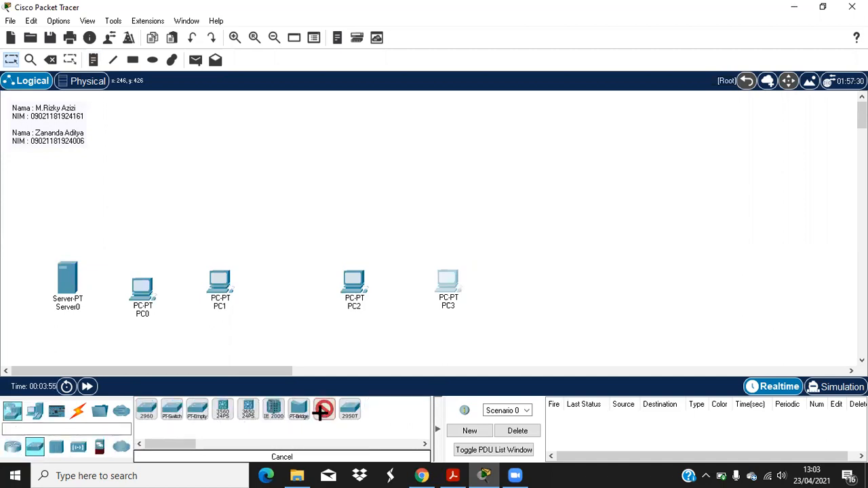
left_click(142, 209)
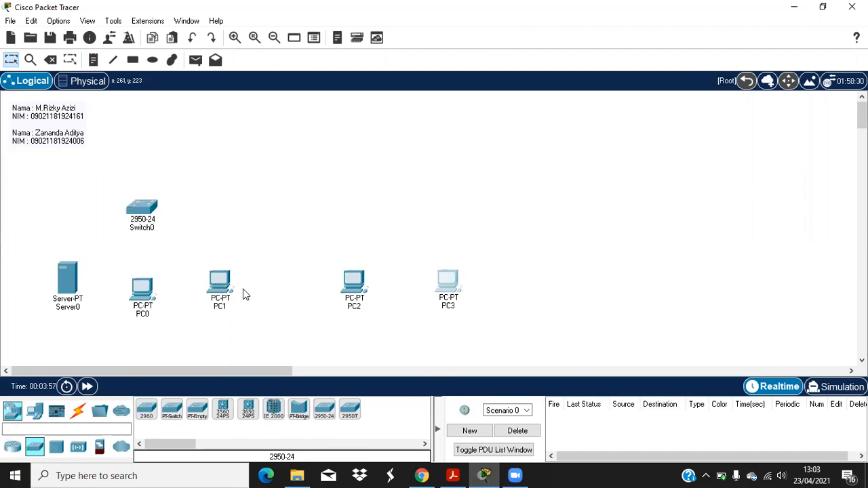
left_click(324, 409)
left_click(394, 199)
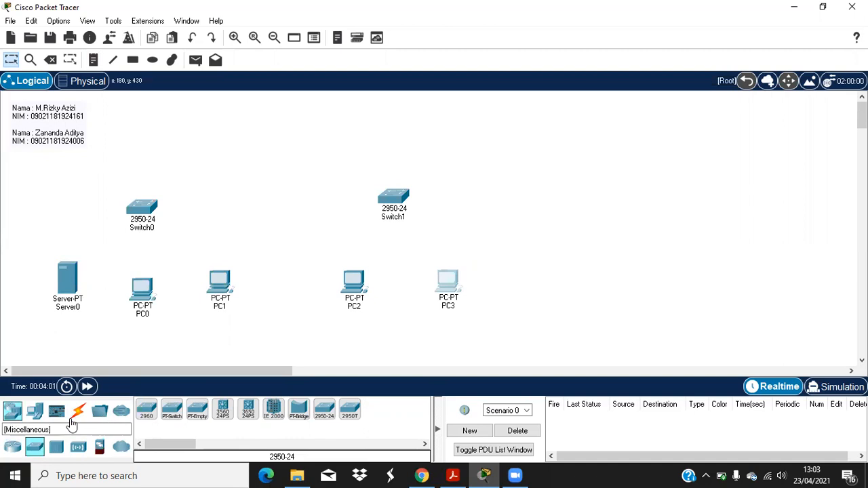
Step: Place a 2901 router as Router0 above the two switches
left_click(13, 446)
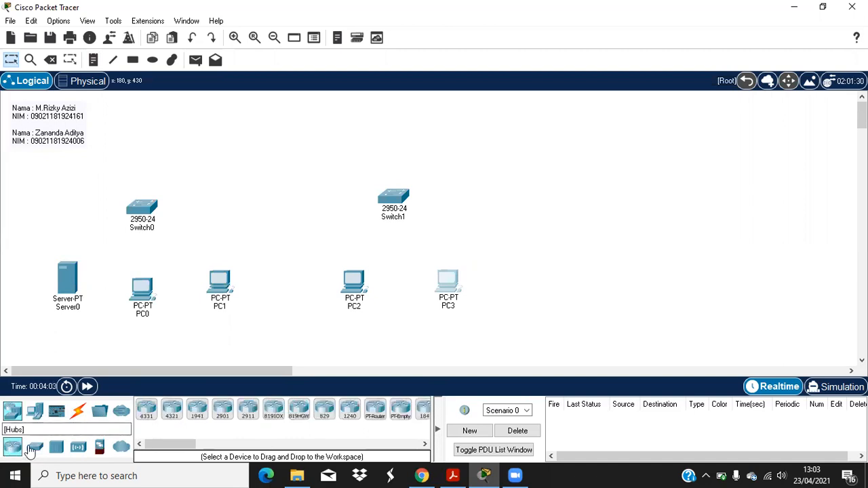
left_click(223, 409)
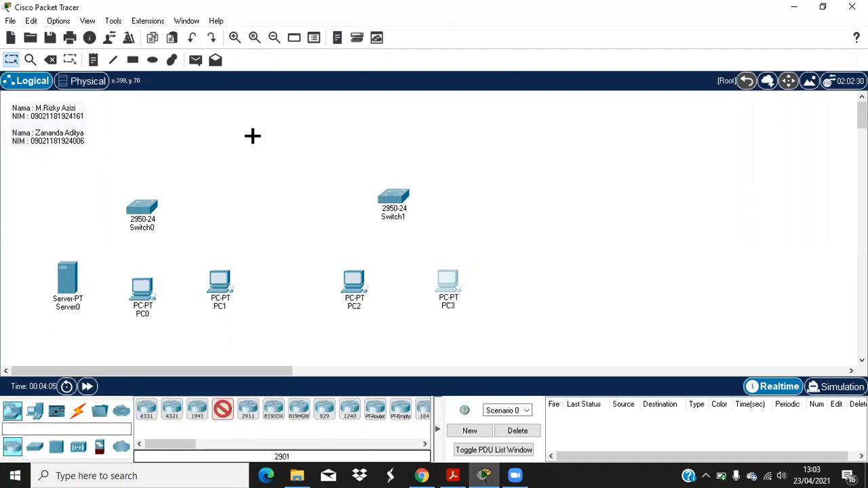
left_click(261, 139)
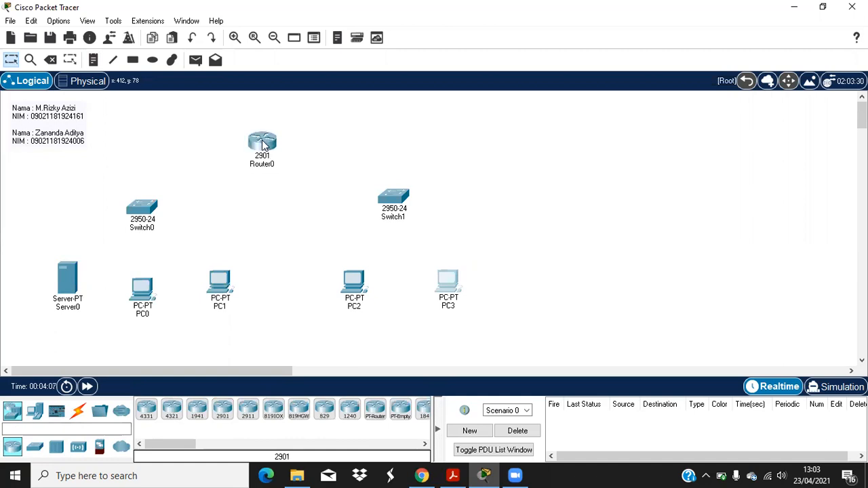
left_click(78, 411)
Step: Cable Server0, PC0 and PC1 to Switch0 using automatic connection type
left_click(146, 409)
left_click(68, 284)
left_click(141, 207)
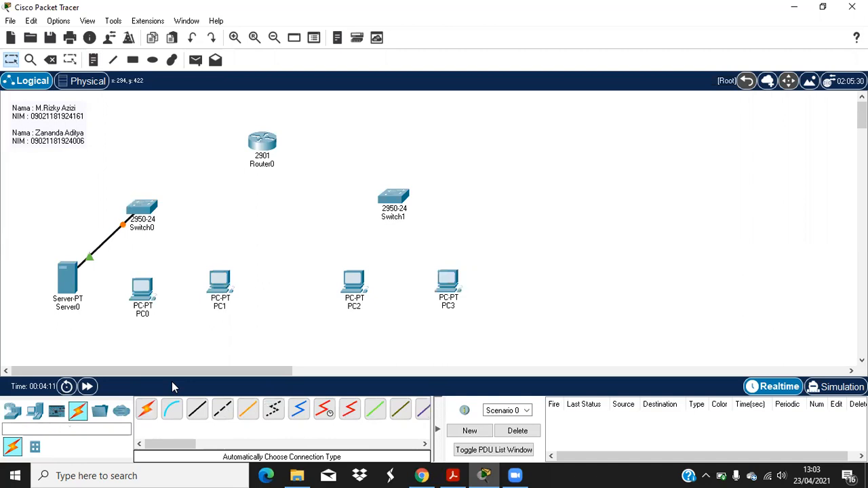
left_click(141, 214)
left_click(143, 290)
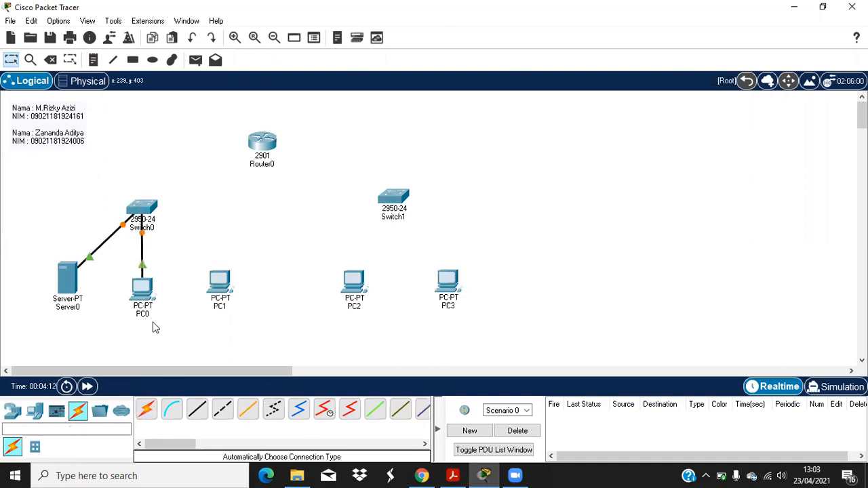
left_click(147, 409)
left_click(218, 281)
left_click(147, 207)
Step: Cable PC2 and PC3 to Switch1 using automatic connection type
left_click(147, 408)
left_click(353, 282)
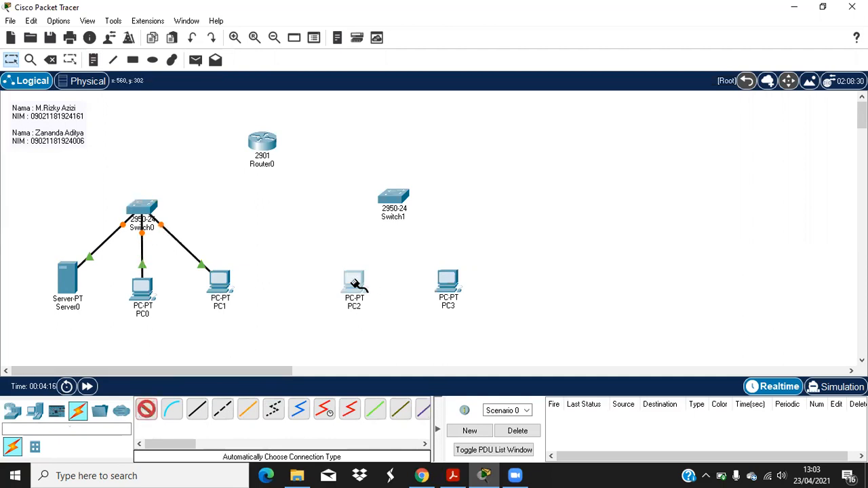
left_click(390, 202)
left_click(146, 409)
left_click(447, 281)
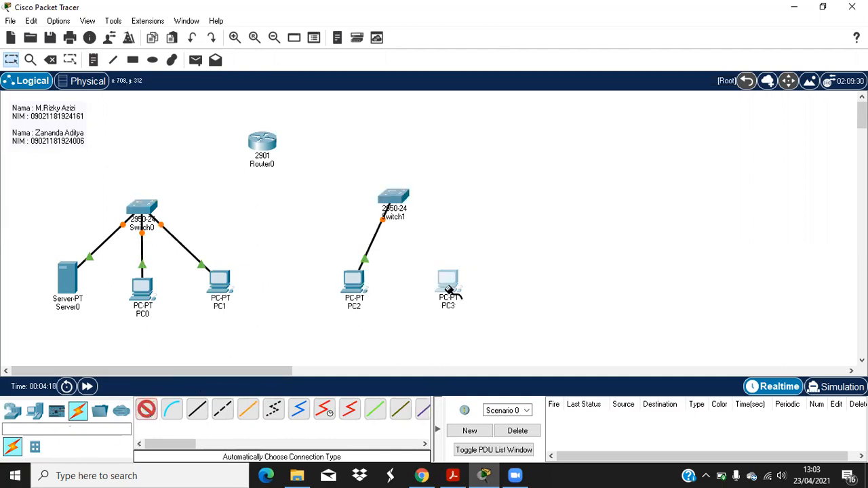
left_click(402, 203)
Step: Cable Switch0 and Switch1 to Router0 and nudge Router0 slightly right
left_click(147, 409)
left_click(141, 207)
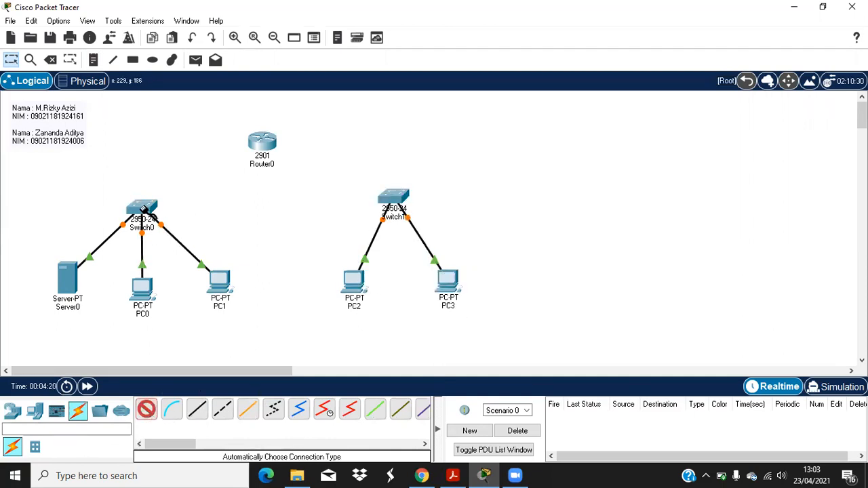
left_click(253, 142)
left_click(146, 409)
left_click(400, 204)
left_click(274, 161)
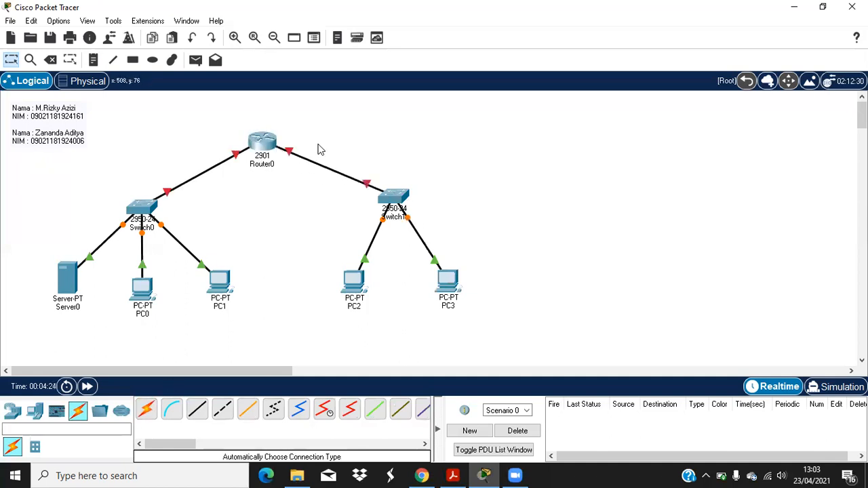
left_click_drag(270, 143, 277, 144)
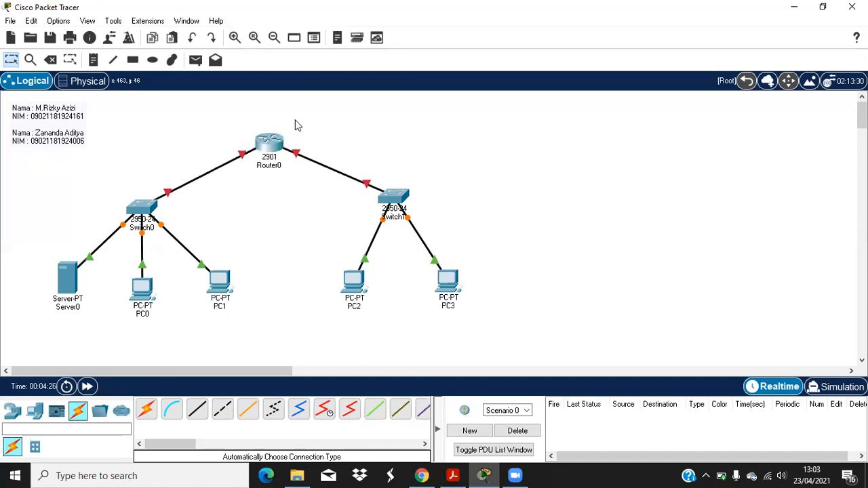
left_click(71, 60)
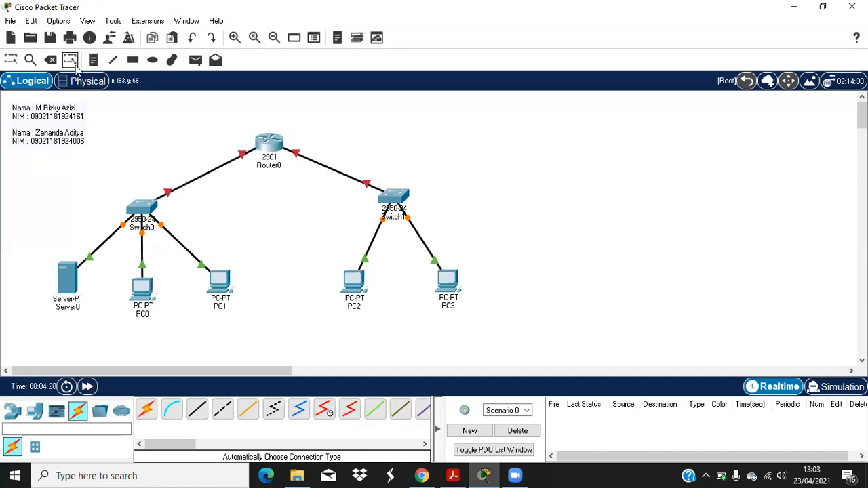
left_click(466, 473)
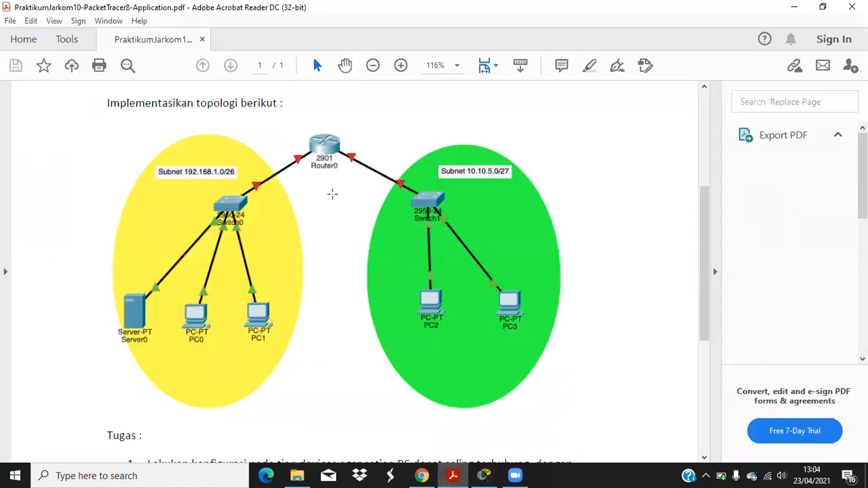
left_click(484, 475)
left_click(94, 59)
Step: Add a note 'NID : 192.168.1.0/26' / 'subnet mask : 255.255.255.192' above the Switch0–Router0 link
left_click(145, 160)
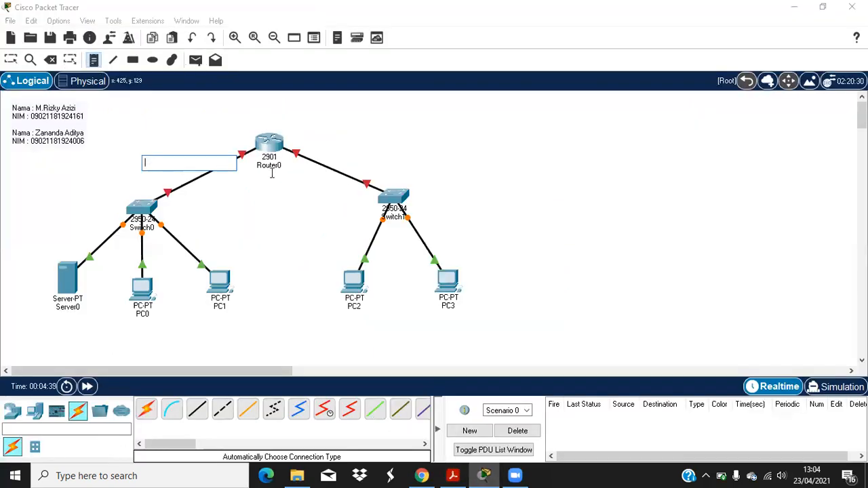
type("NID : 192.168.")
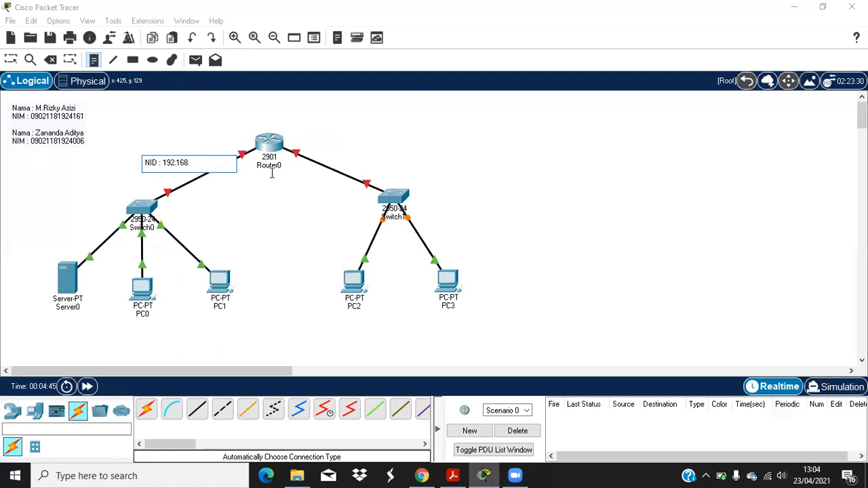
type("1.0/26")
key("Return")
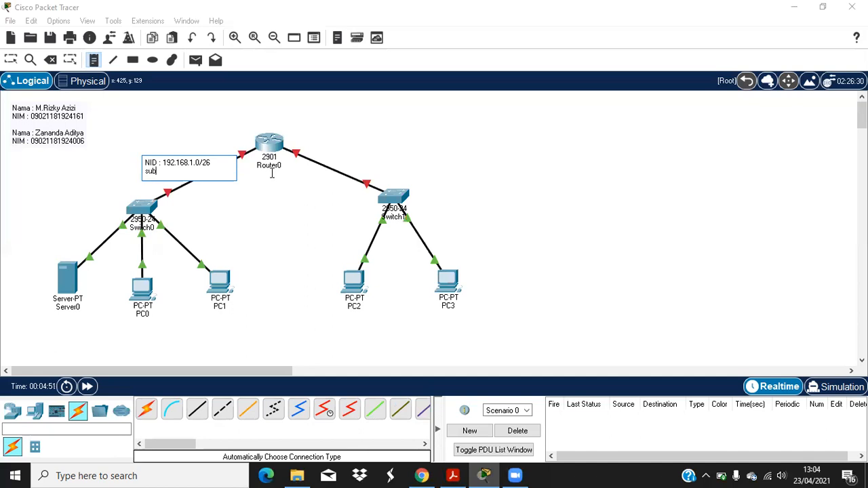
type("subnet mask :")
type("255.255.255.192")
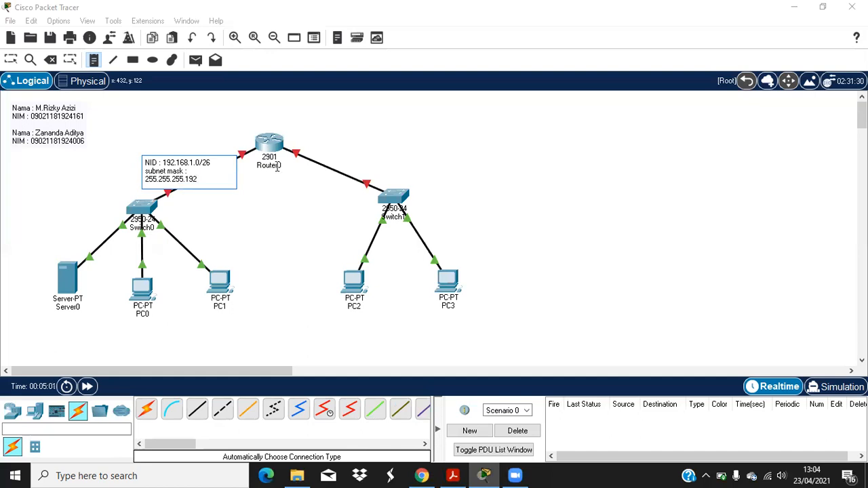
left_click(219, 129)
left_click(15, 60)
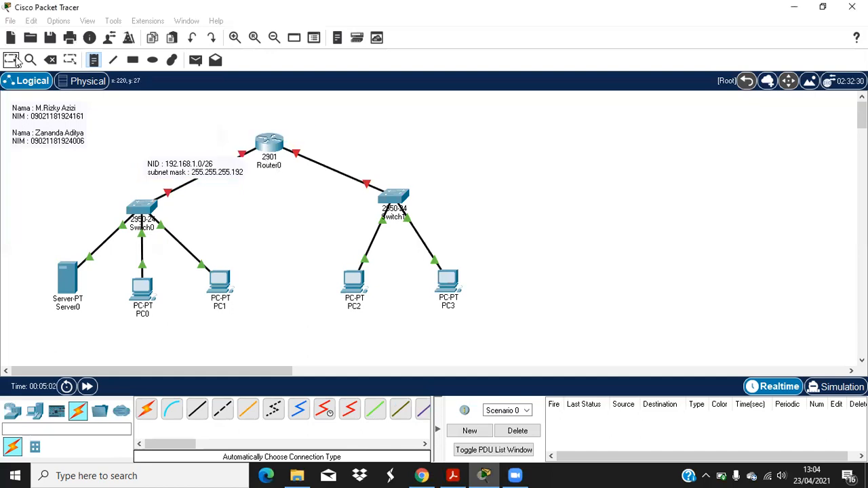
left_click_drag(186, 172, 150, 153)
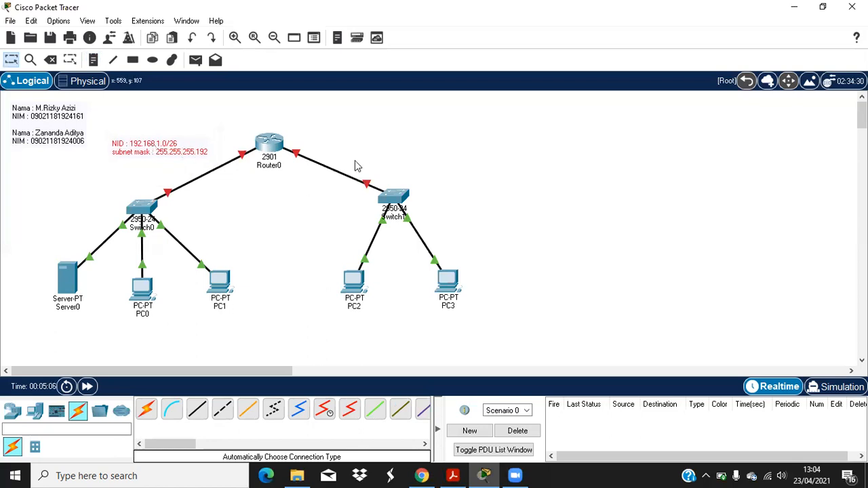
Step: Start a new note near the Router0–Switch1 link labelled NA for network 10.10.5.0/27
left_click(92, 60)
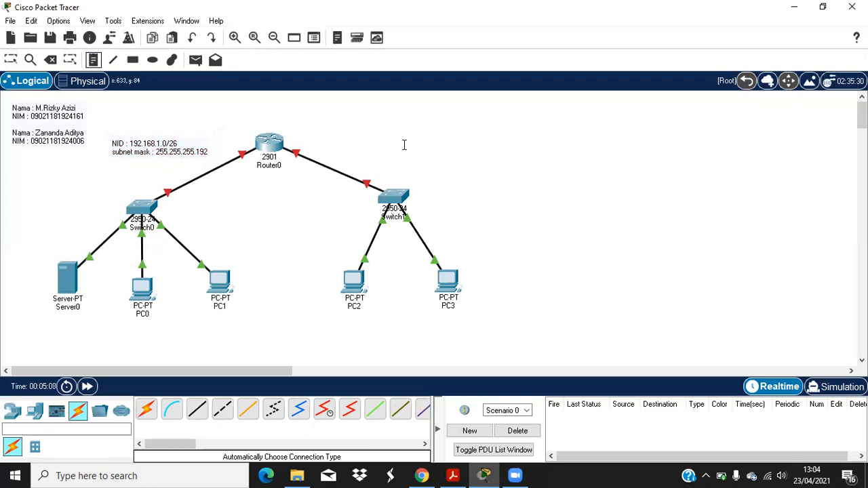
left_click(378, 150)
type("NID :")
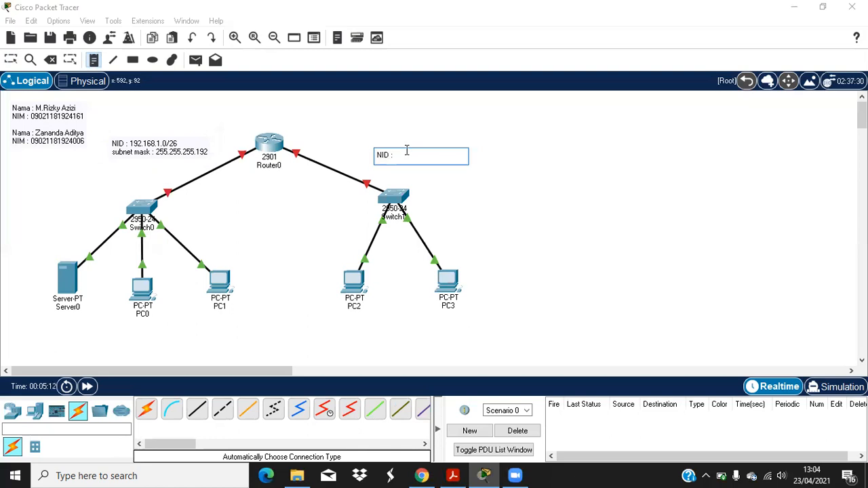
mouse_move(451, 474)
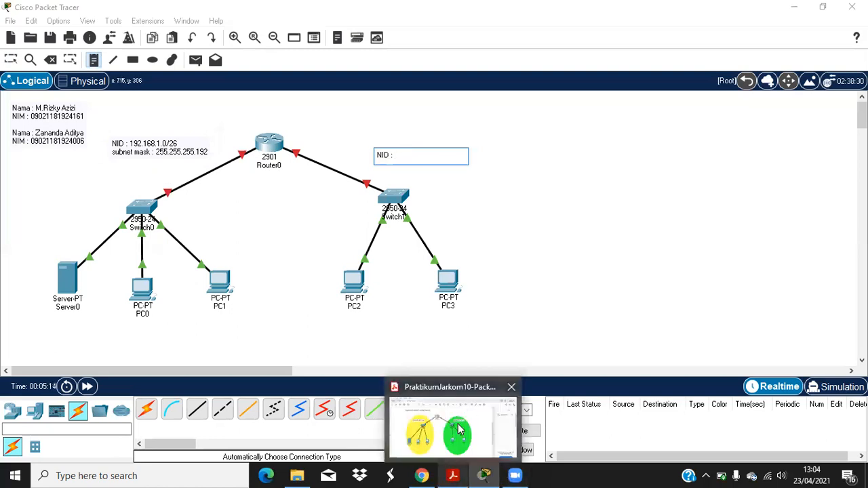
mouse_move(459, 428)
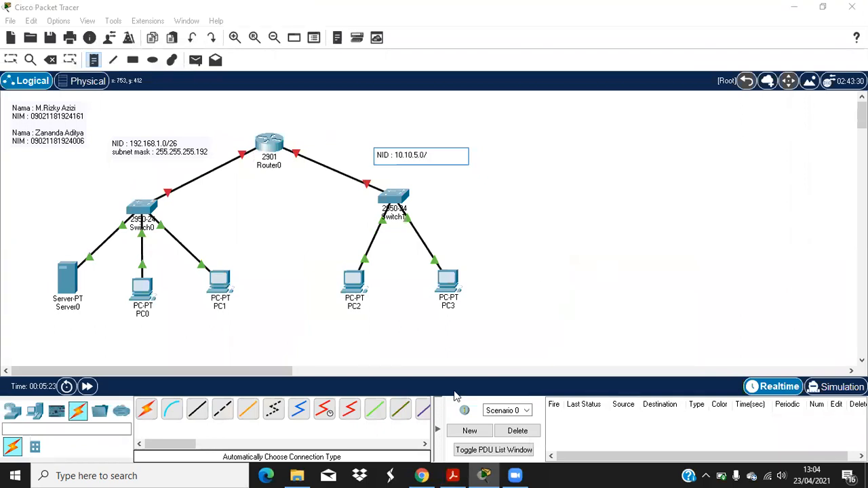
mouse_move(493, 418)
key("BackSpace")
key("BackSpace")
type("A")
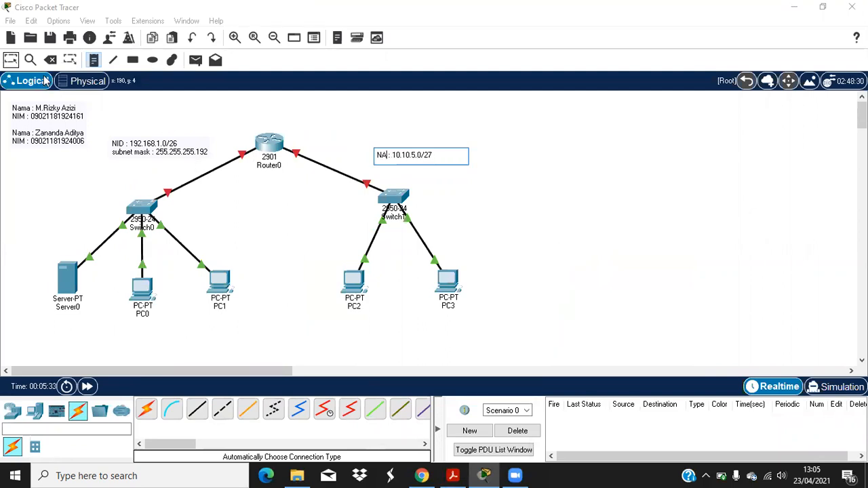
left_click(11, 59)
Step: Change the left subnet note's label from NID to NA
double_click(124, 144)
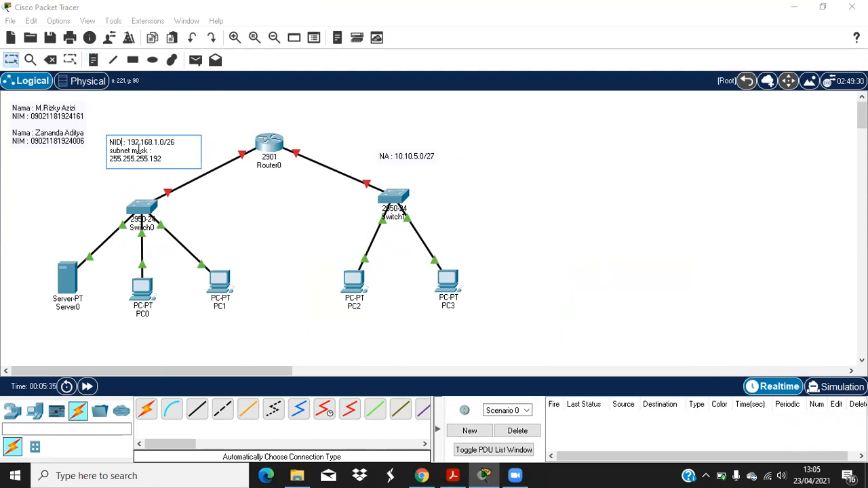
key("BackSpace")
key("BackSpace")
type("A")
left_click(538, 163)
Step: Add the line 'subnet mask : 255.255.255.224' to the right-hand note
double_click(417, 155)
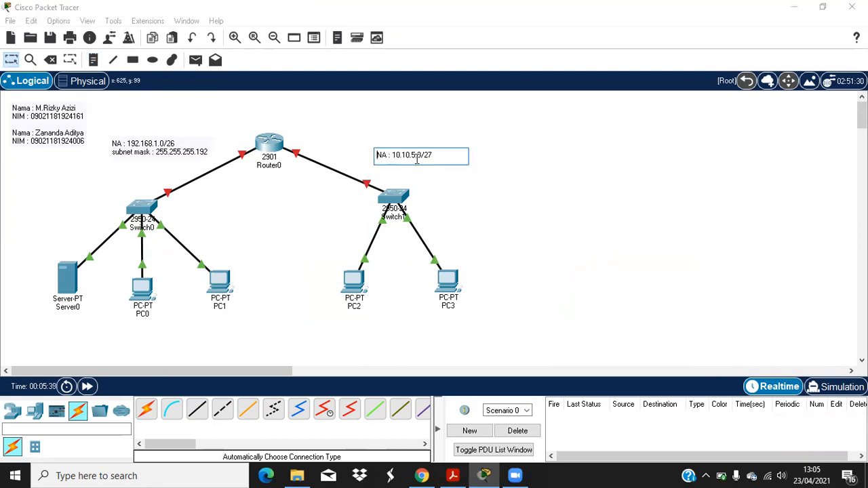
key("Return")
type("subnet mask")
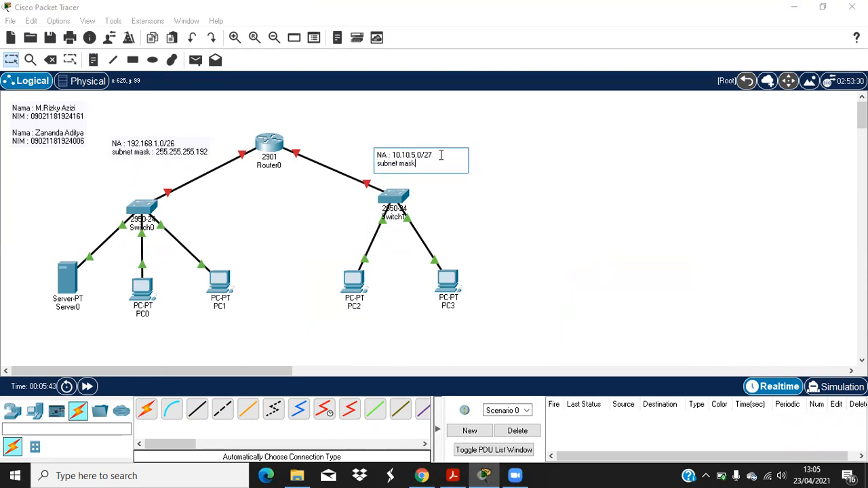
type("255.255.255.224")
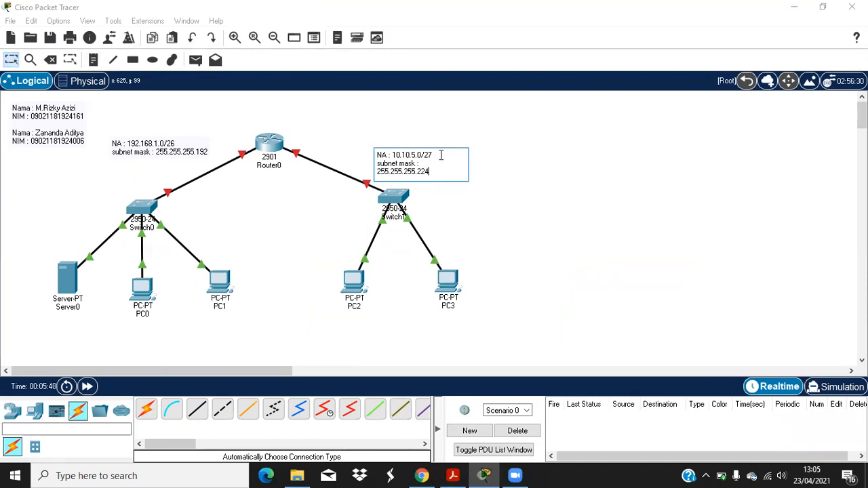
left_click(483, 174)
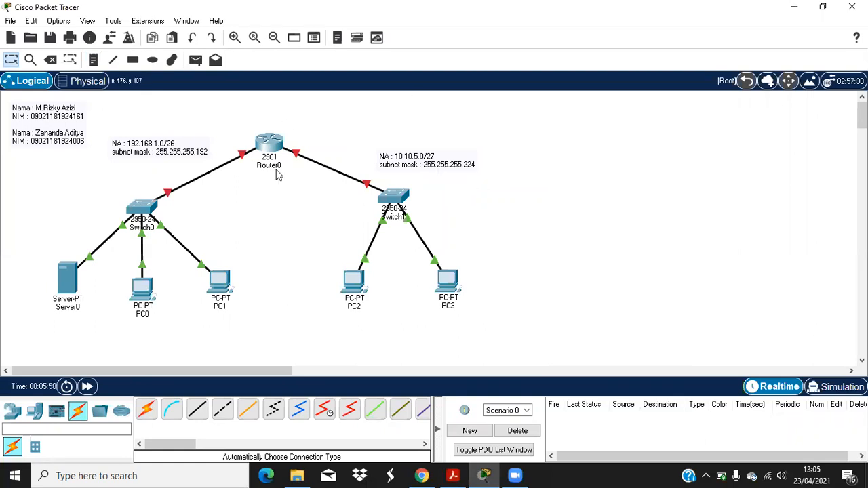
Step: Open Router0's CLI and enter global configuration mode with enable and configure terminal
left_click(263, 146)
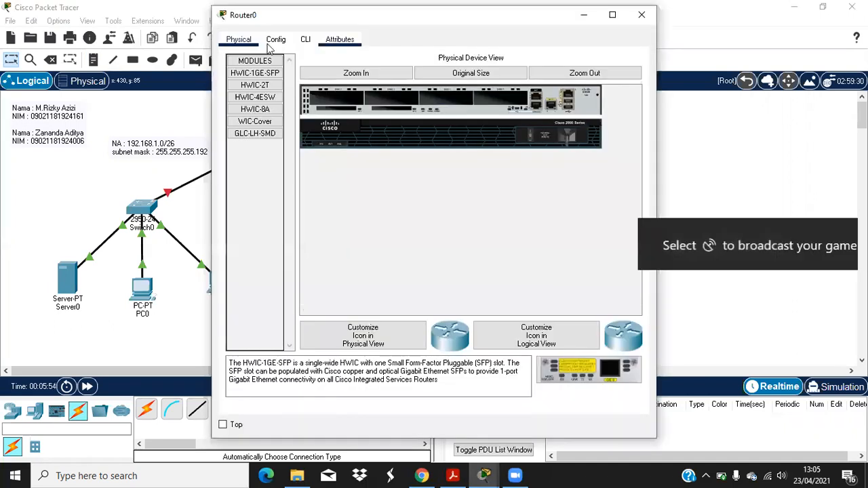
left_click(274, 44)
left_click(234, 42)
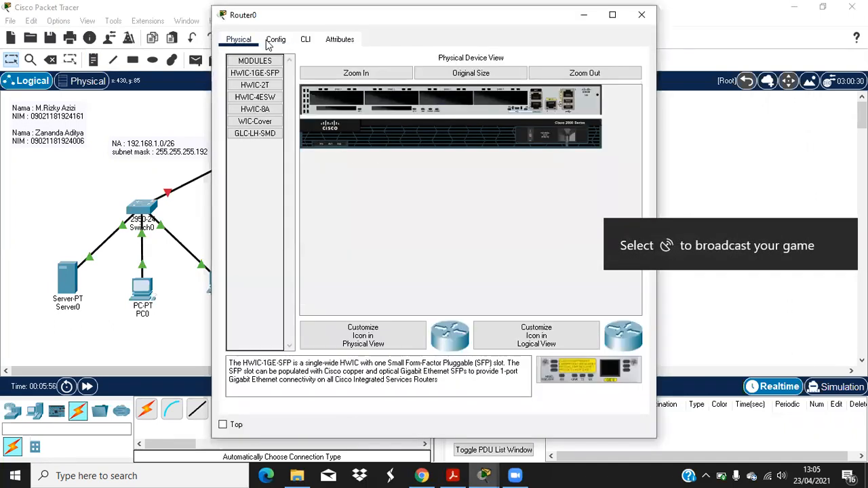
left_click(305, 39)
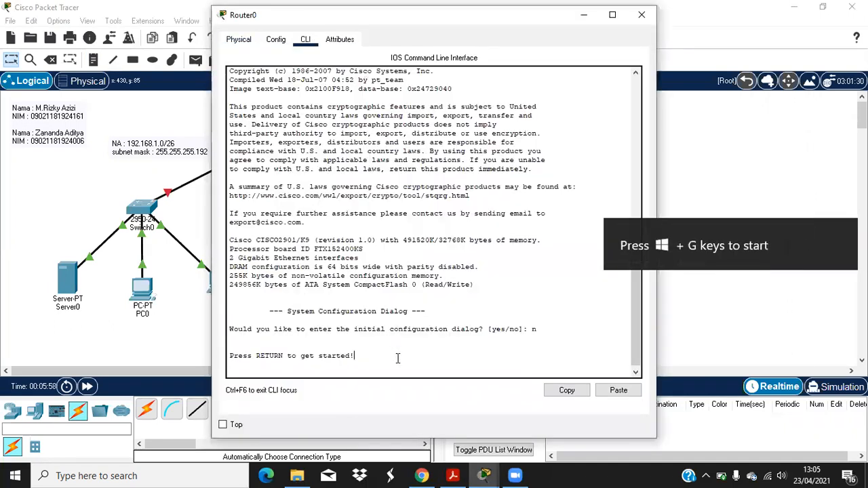
key("Return")
type("enable")
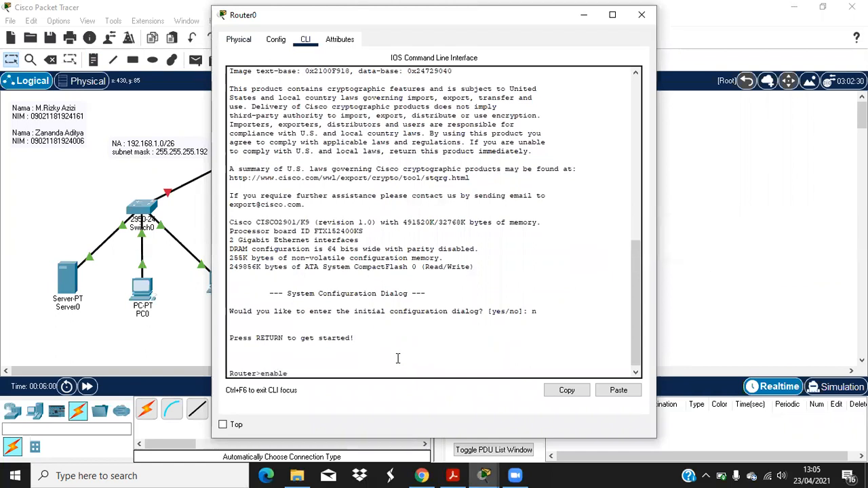
key("Return")
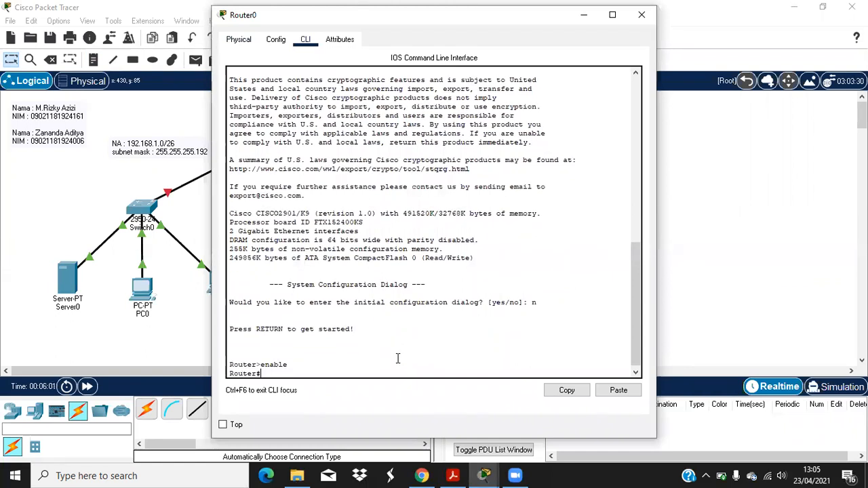
type("configure termi")
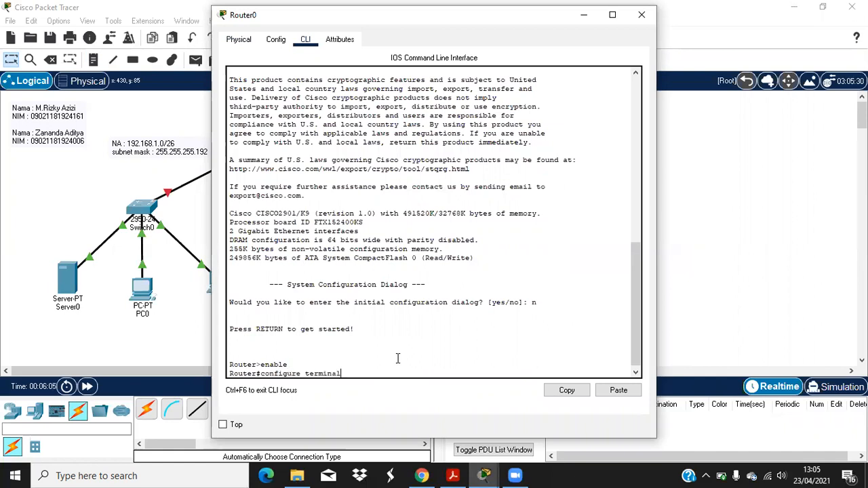
type("nal")
key("Return")
Step: Assign GigabitEthernet0/0 the address 192.168.1.1 255.255.255.192 and bring it up with no shutdown
type("inter")
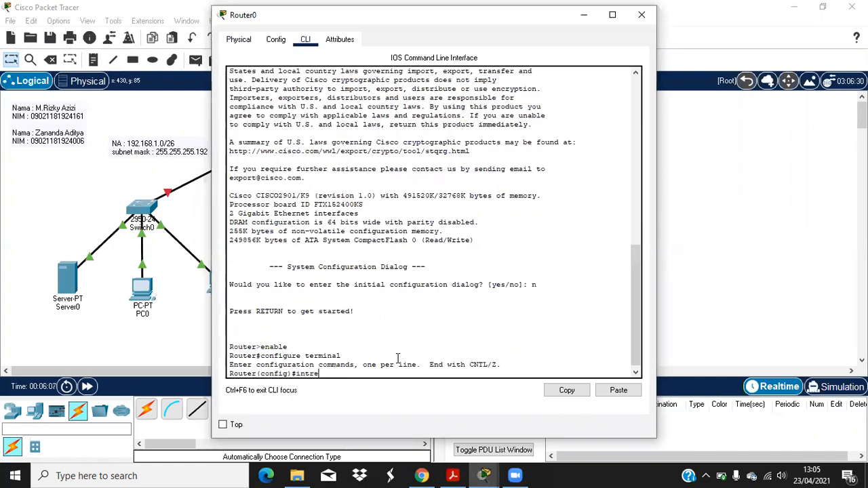
type("face gigabitEthernet0/0")
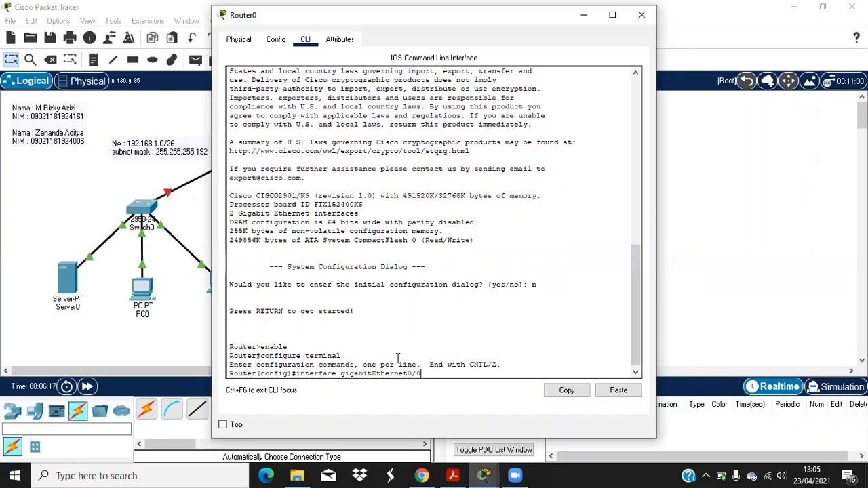
key("Return")
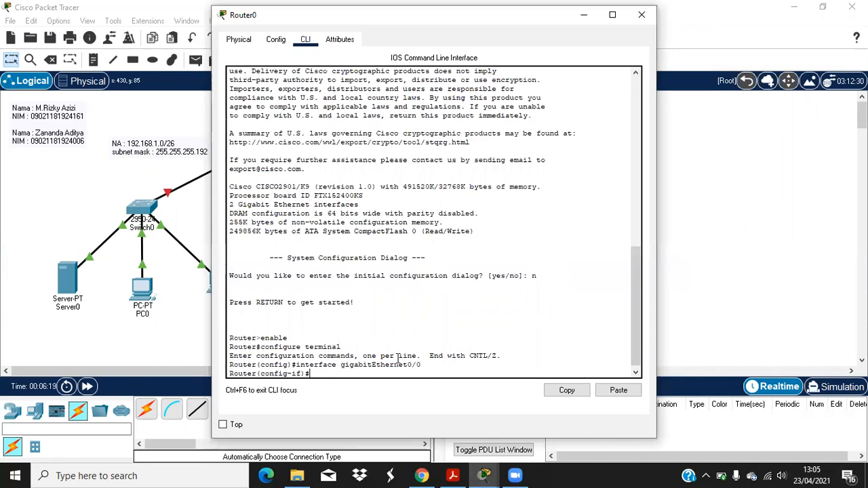
type("ip address 192.168.10")
key("BackSpace")
type(".1")
type(" 255.255.255.192")
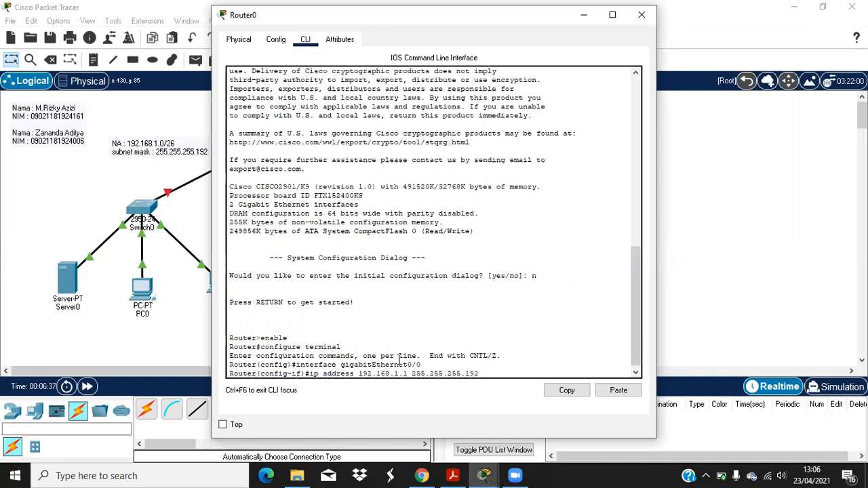
key("Return")
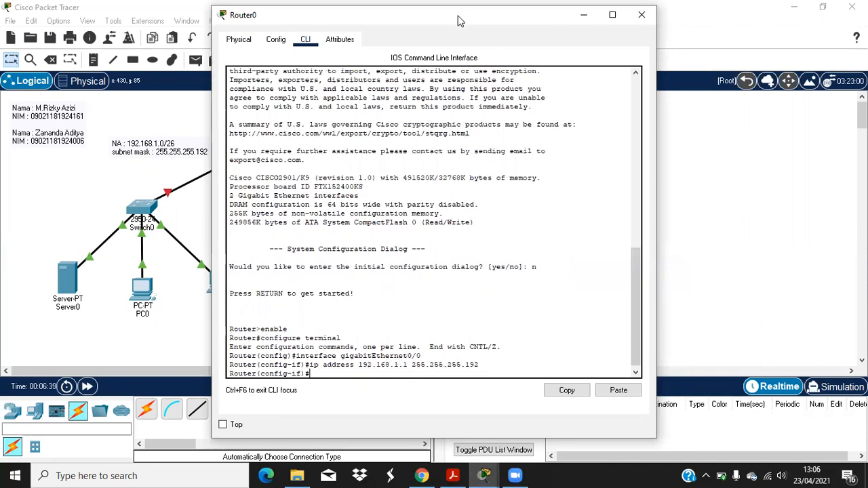
left_click_drag(457, 21, 439, 57)
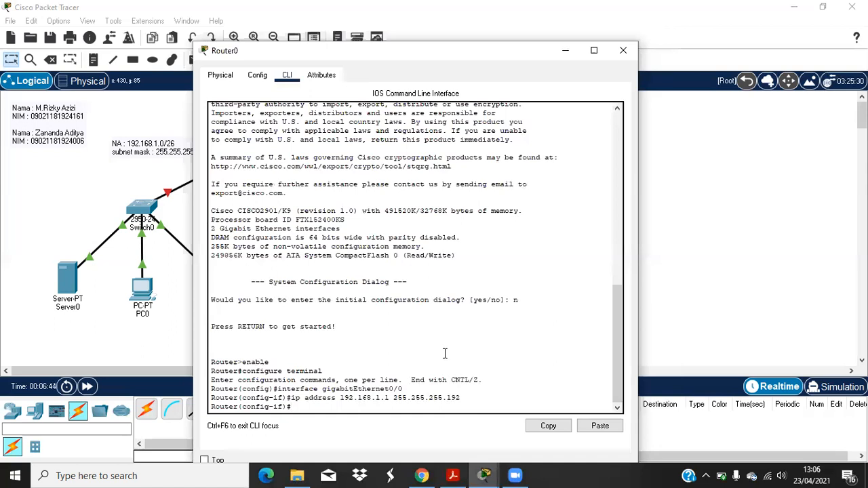
type("n sh")
key("Return")
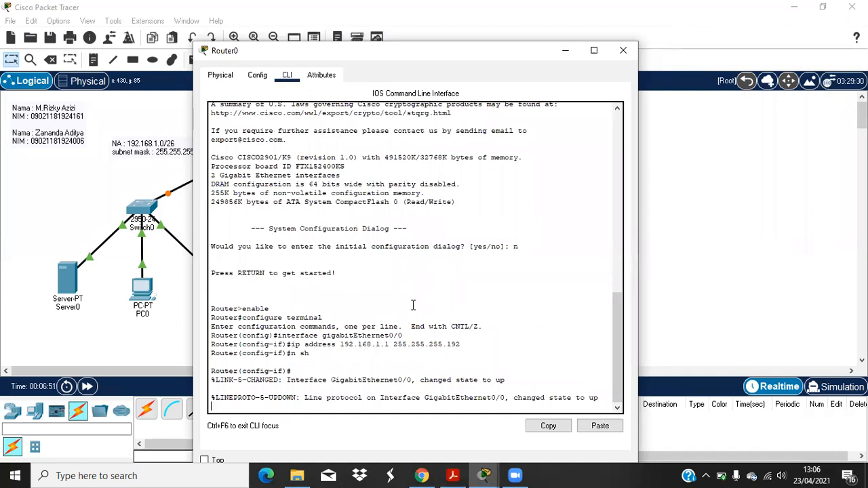
Step: Assign GigabitEthernet0/1 the address 10.10.5.1 255.255.255.224, enable it, and close Router0's window
type("exit")
key("Return")
type("interface gigab")
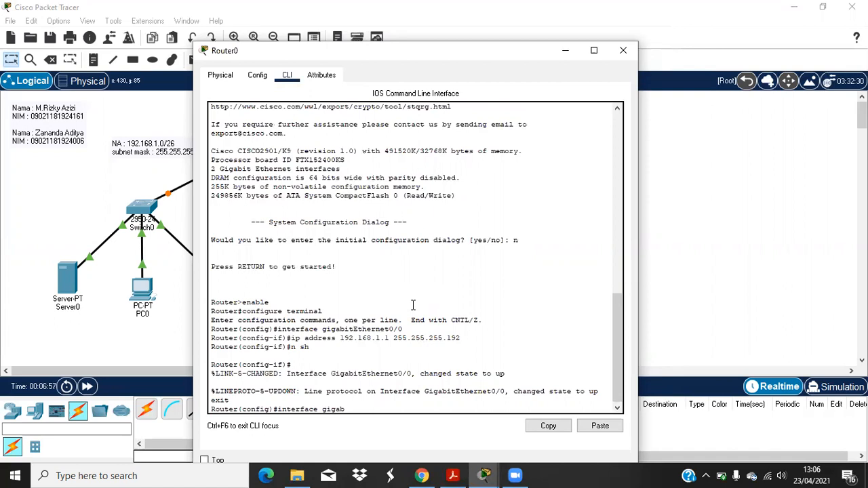
type("itEthernet0/1")
key("Return")
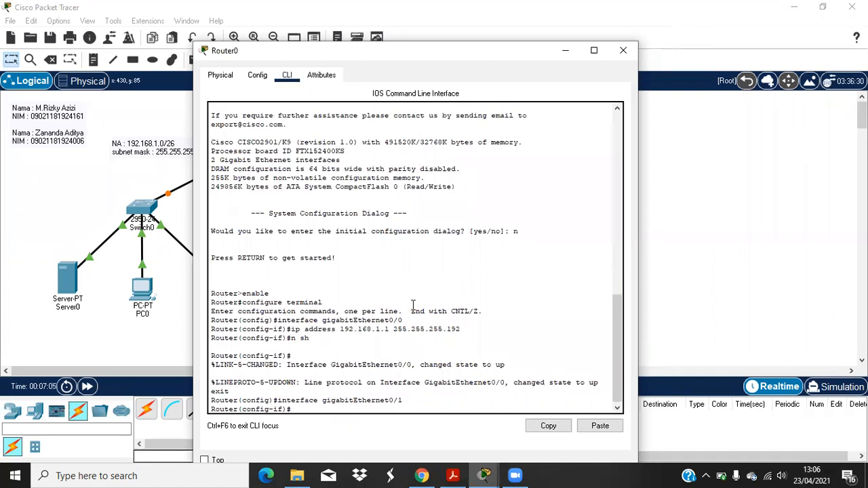
type("ip address 10.10.5.1 255.255.255.224")
key("Return")
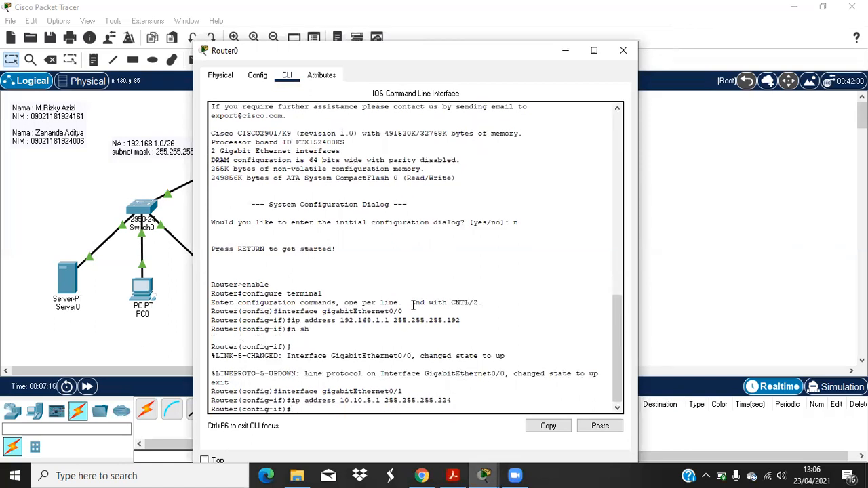
type("n sh")
key("Return")
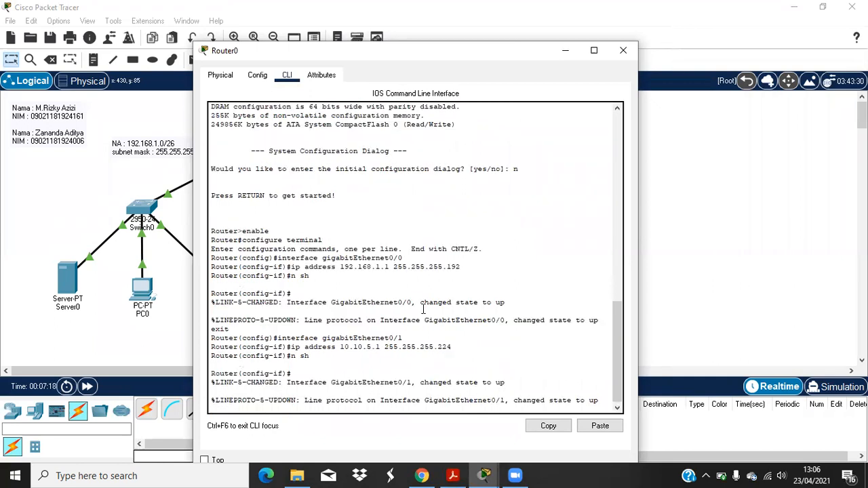
left_click(622, 51)
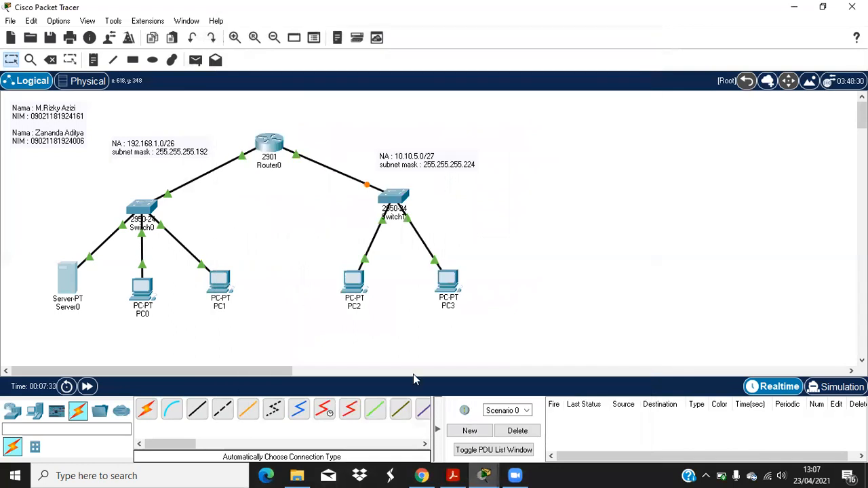
Step: Open Server0's settings and bring up its Desktop IP Configuration
mouse_move(483, 475)
left_click(416, 427)
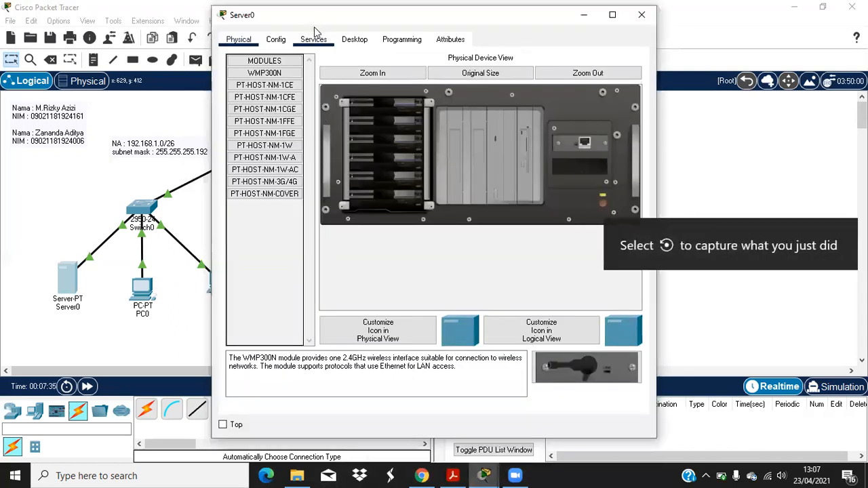
left_click(313, 39)
left_click(236, 40)
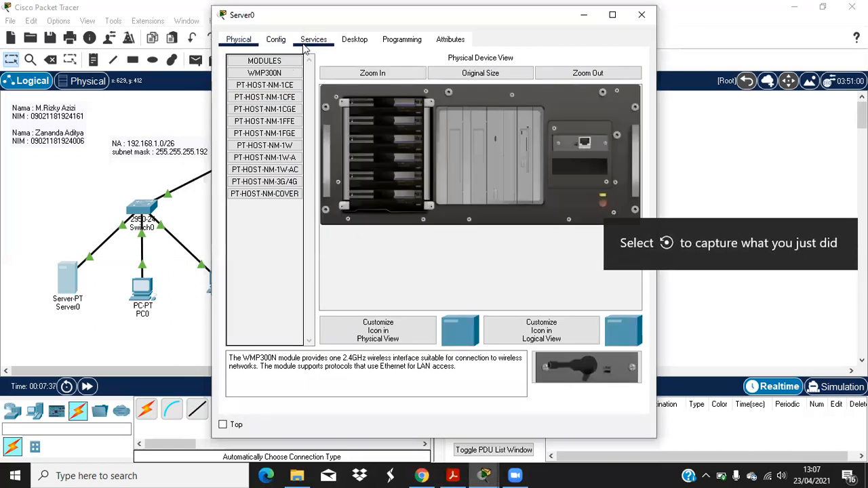
left_click(309, 42)
left_click(264, 40)
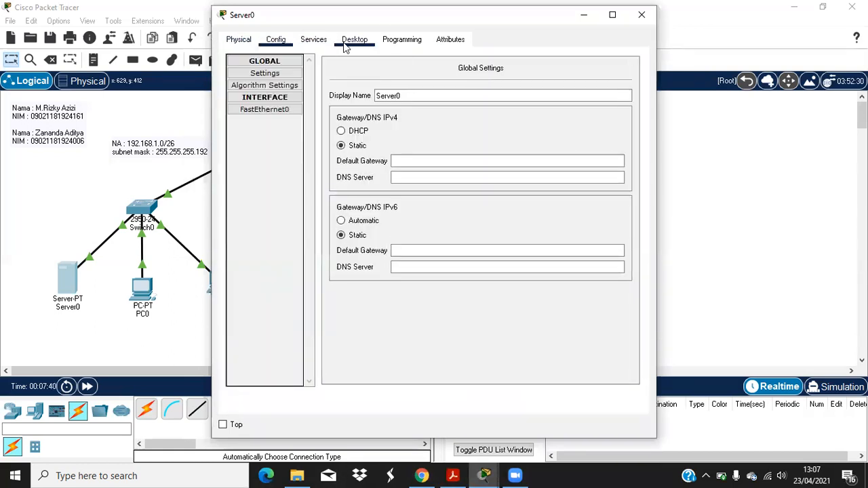
left_click(348, 40)
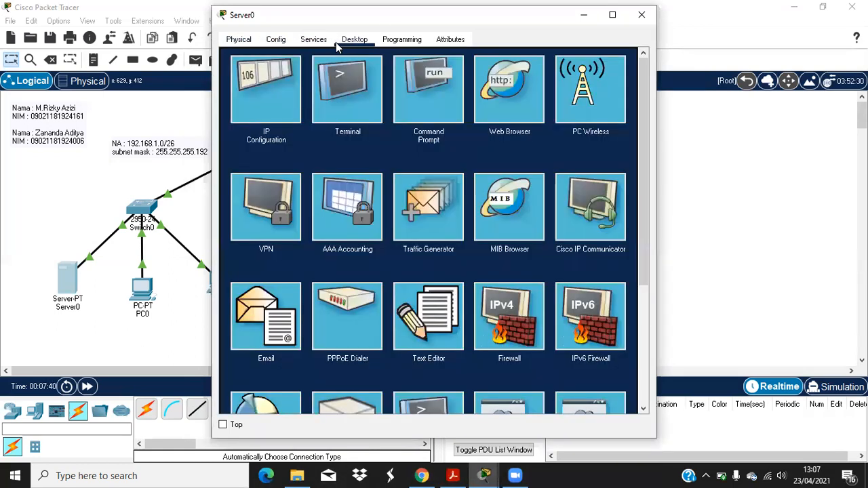
left_click(276, 40)
left_click(312, 40)
left_click(353, 40)
left_click(270, 85)
Step: Enter IPv4 192.168.1.2, mask 255.255.255.192 and gateway 192.168.1.1 on Server0
left_click(396, 112)
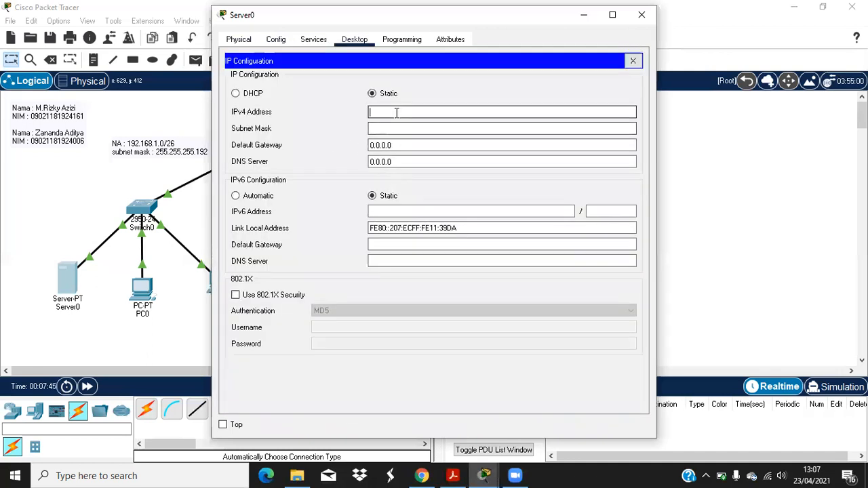
type("192.169")
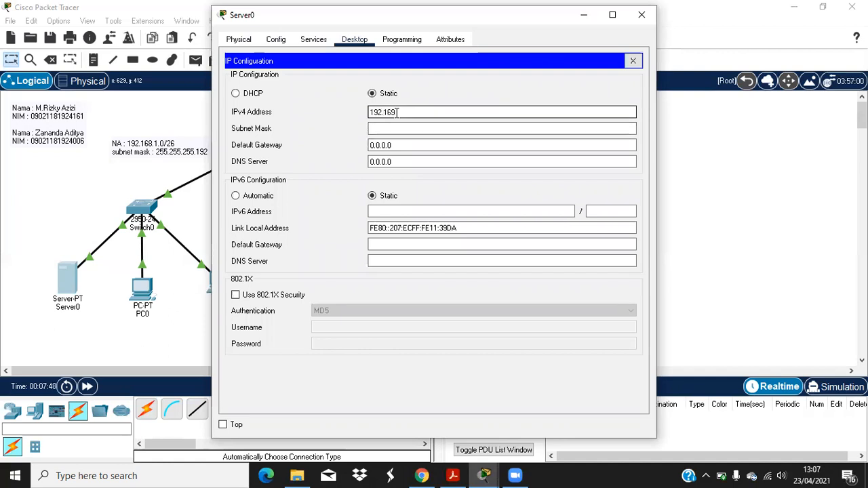
type(".1.2")
left_click(399, 128)
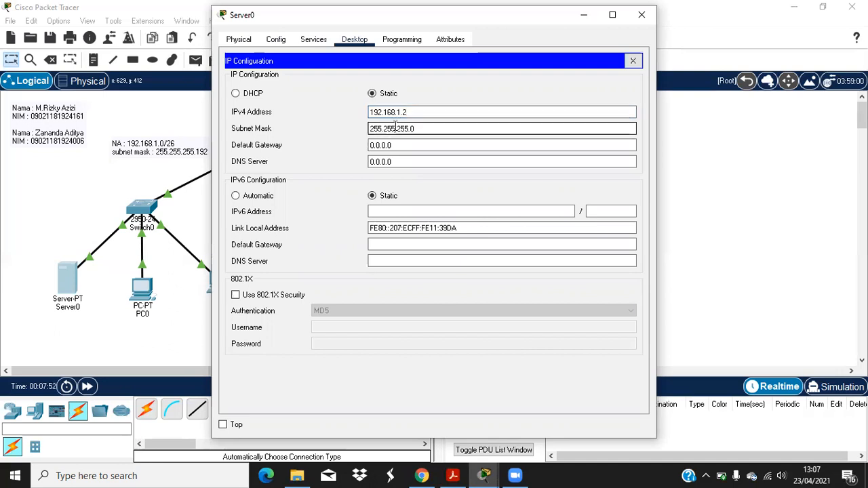
key("BackSpace")
type("192")
left_click(400, 145)
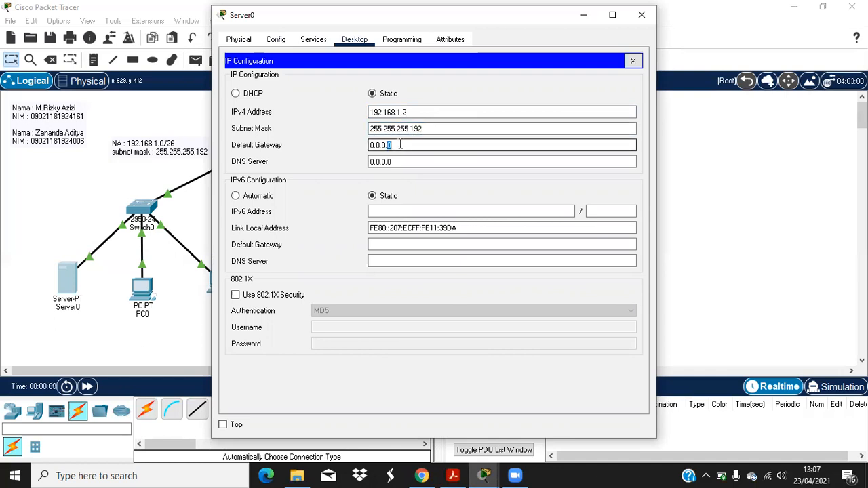
double_click(400, 144)
type("10")
key("BackSpace")
type("92.168.1.1")
left_click(310, 40)
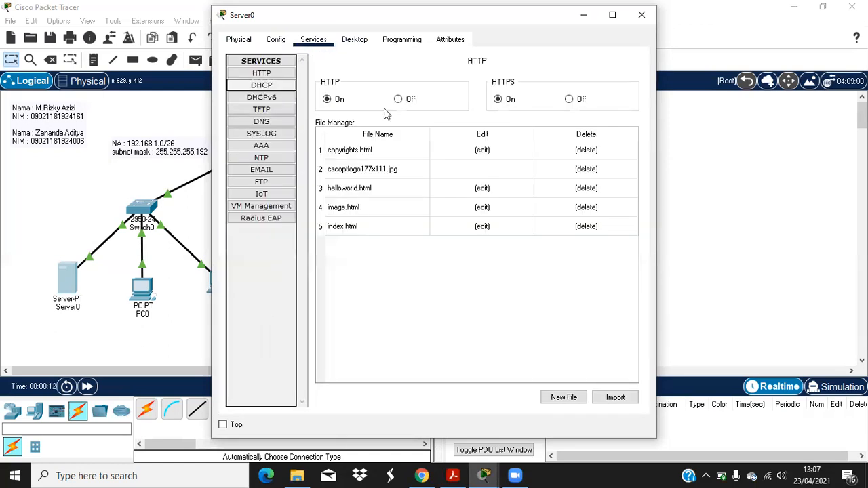
Step: Edit the DHCP serverPool: gateway 192.168.1.1, DNS 192.168.1.2, start 192.168.1.3, 10 users
left_click(271, 84)
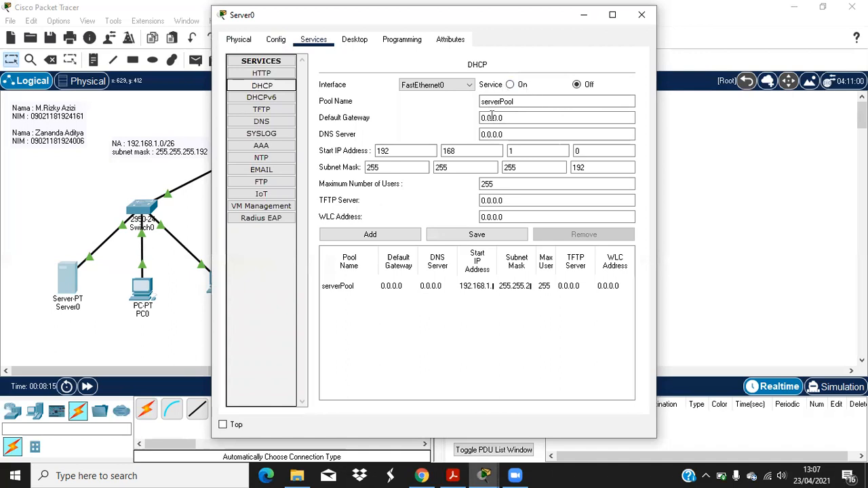
double_click(512, 118)
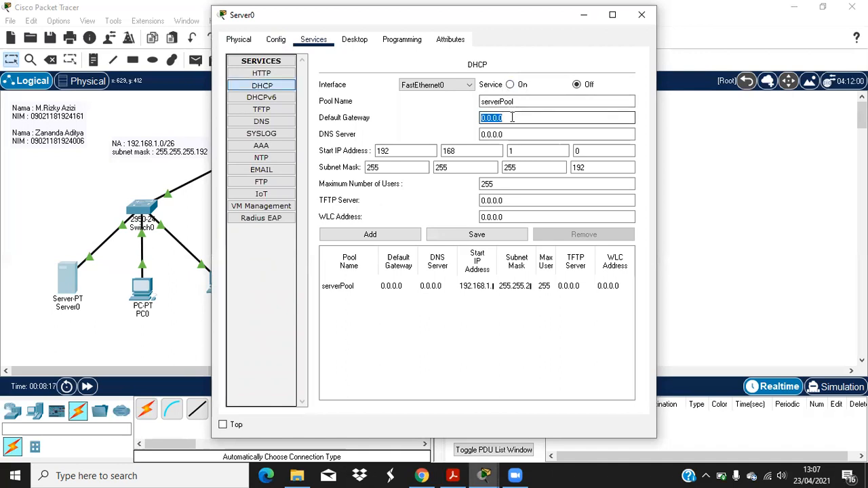
type("192.168.1.1")
triple_click(503, 137)
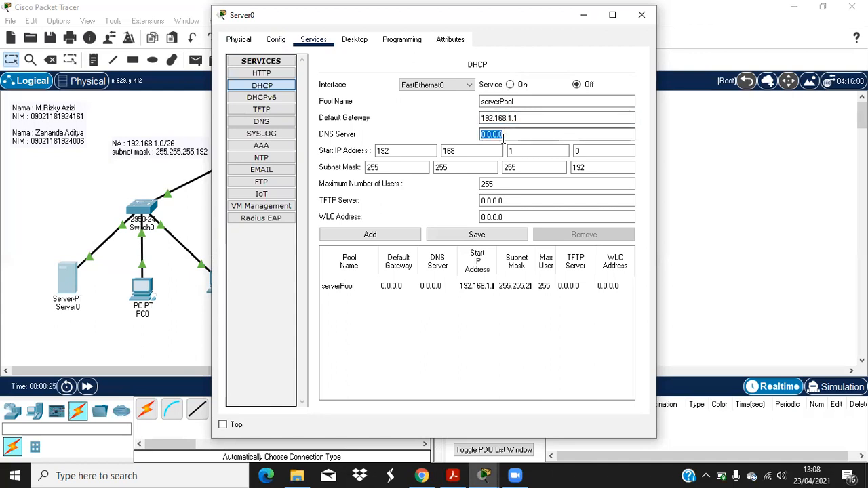
type("192.168.1.2")
left_click_drag(585, 150, 172, 278)
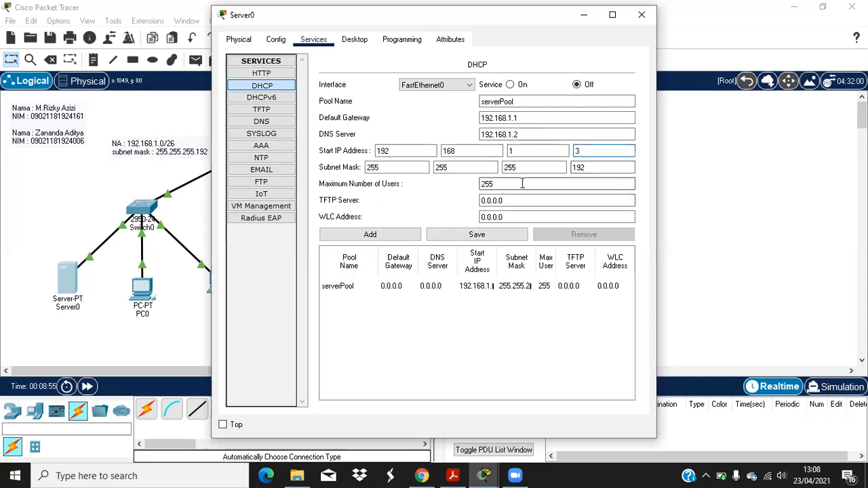
left_click_drag(521, 183, 460, 183)
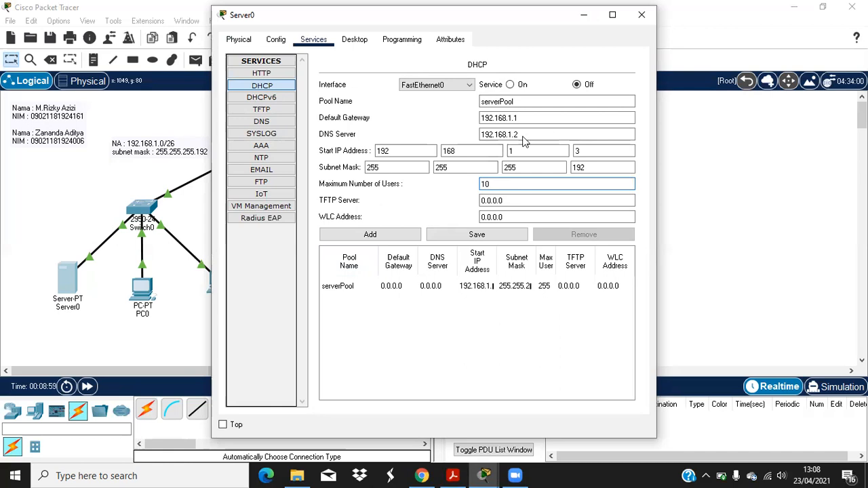
Step: Save the serverPool, turn Server0's DHCP service on, and close the window
left_click_drag(366, 15, 519, 46)
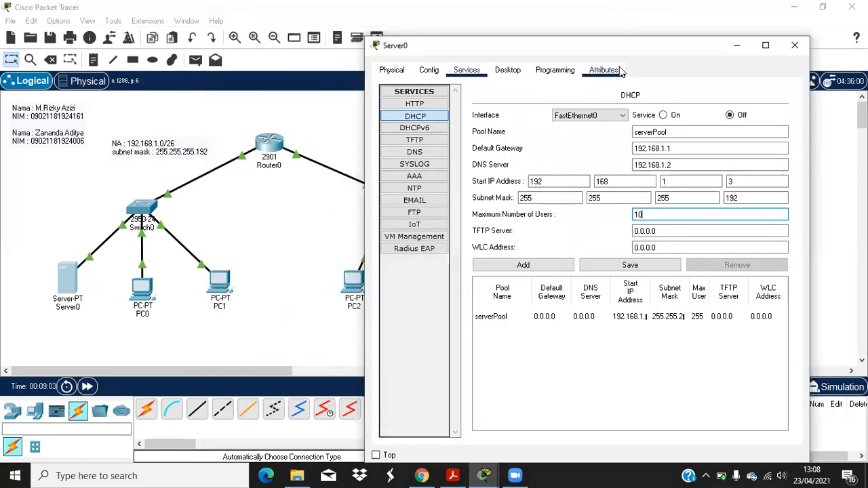
left_click_drag(619, 46, 572, 35)
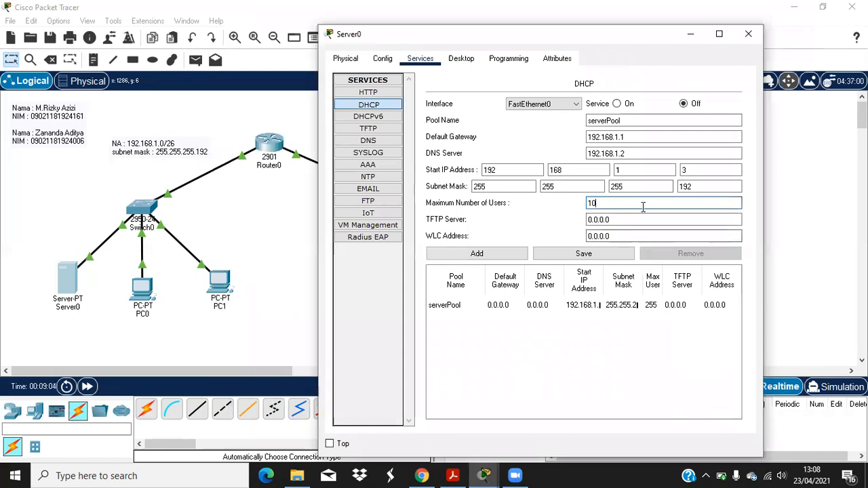
left_click(571, 257)
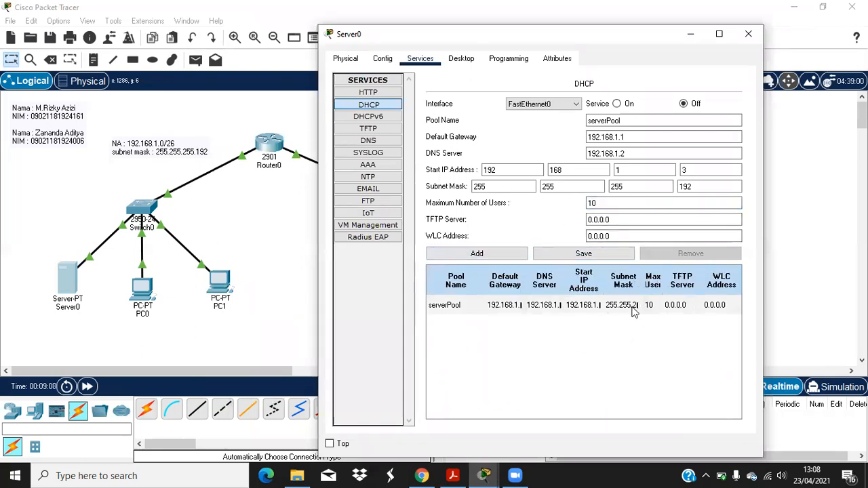
left_click(616, 104)
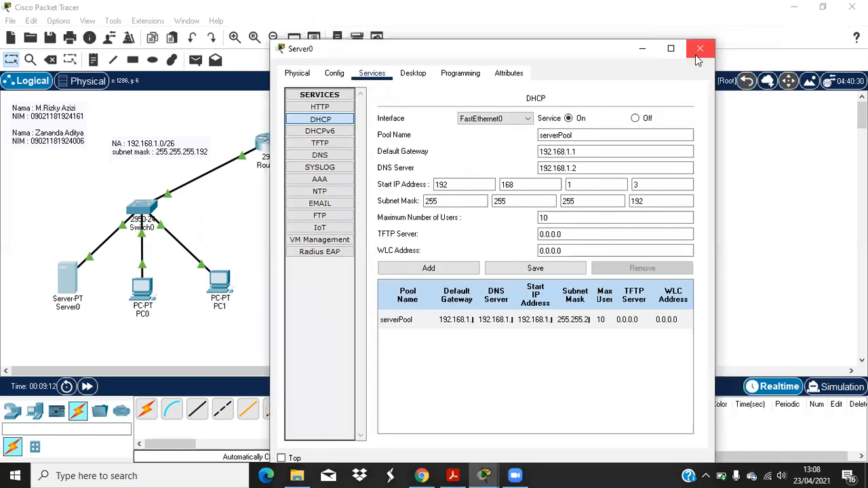
left_click(748, 34)
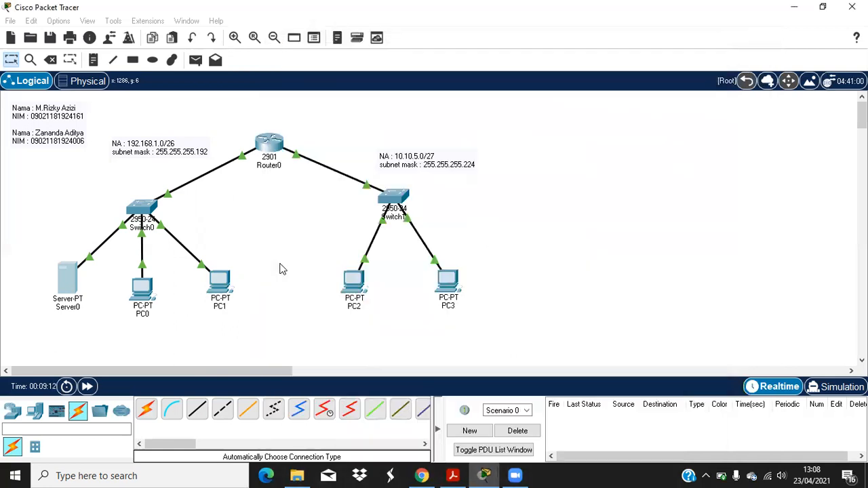
Step: Switch PC0 to DHCP and confirm it leases 192.168.1.3 on FastEthernet0
left_click(143, 290)
left_click(277, 40)
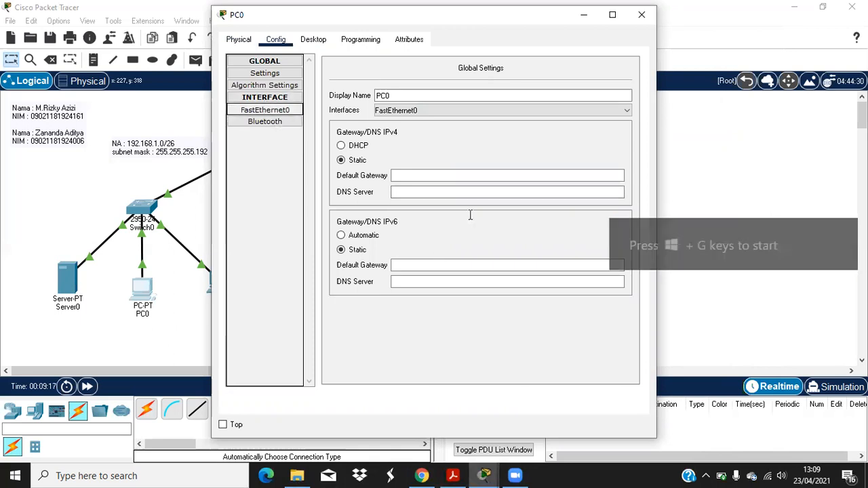
left_click(264, 64)
left_click(268, 64)
left_click(267, 75)
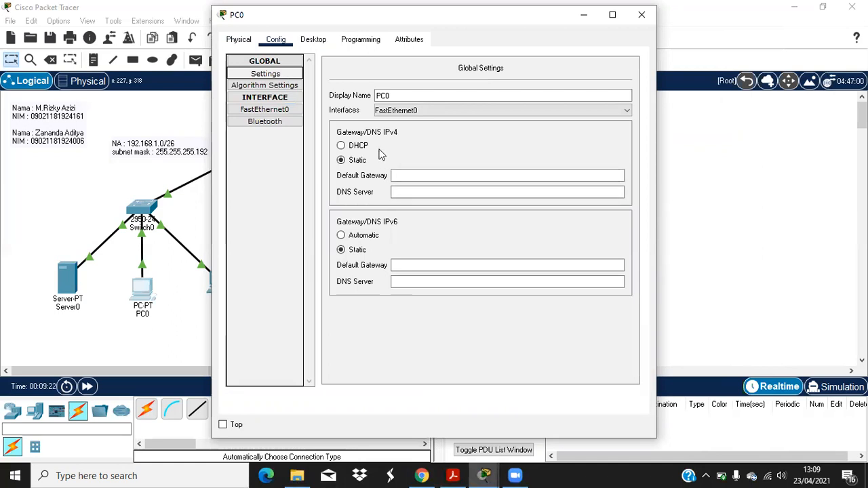
left_click(355, 146)
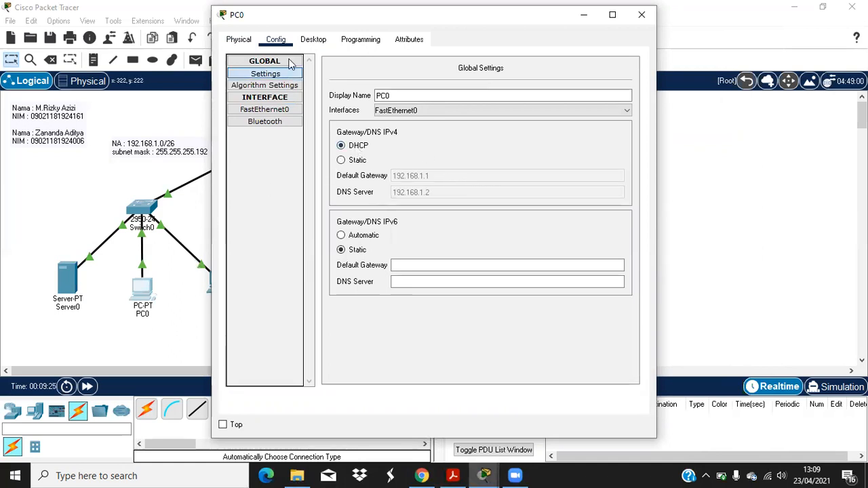
left_click(265, 110)
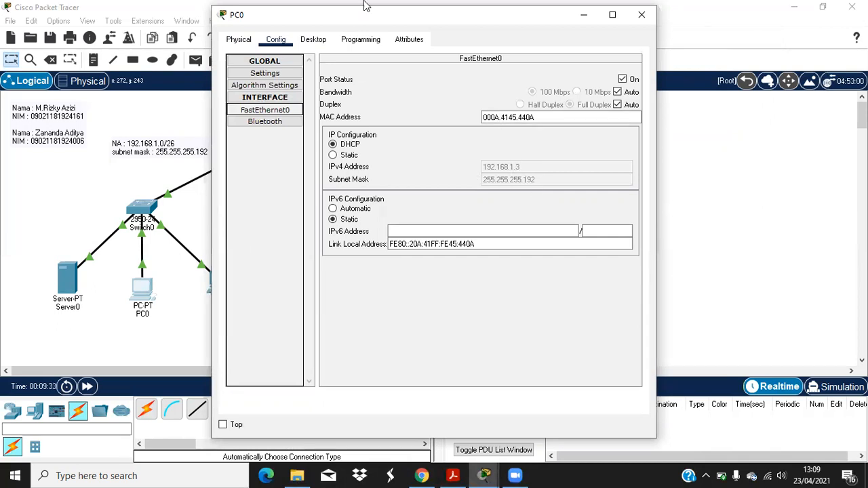
left_click(641, 13)
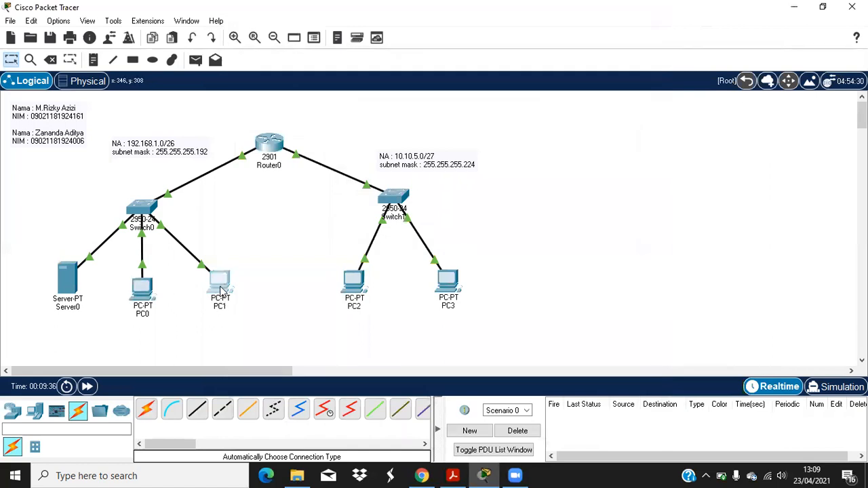
Step: Switch PC1 to DHCP and confirm it leases 192.168.1.4
left_click(219, 288)
left_click(275, 39)
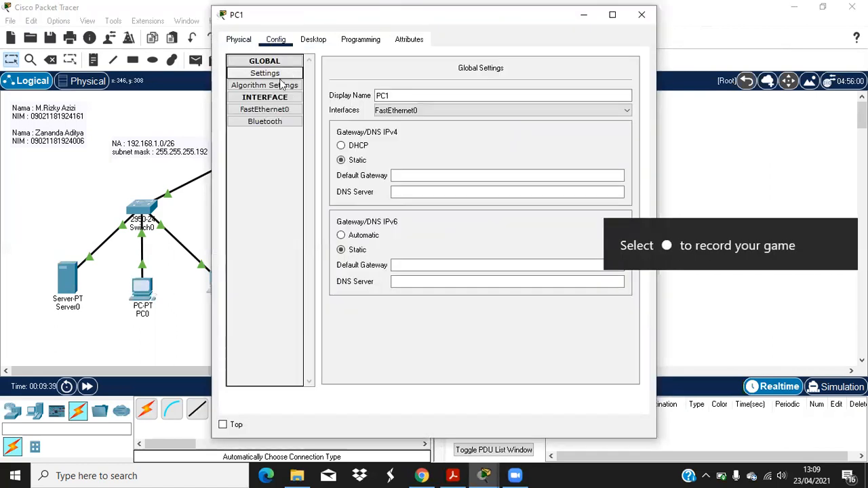
left_click(355, 146)
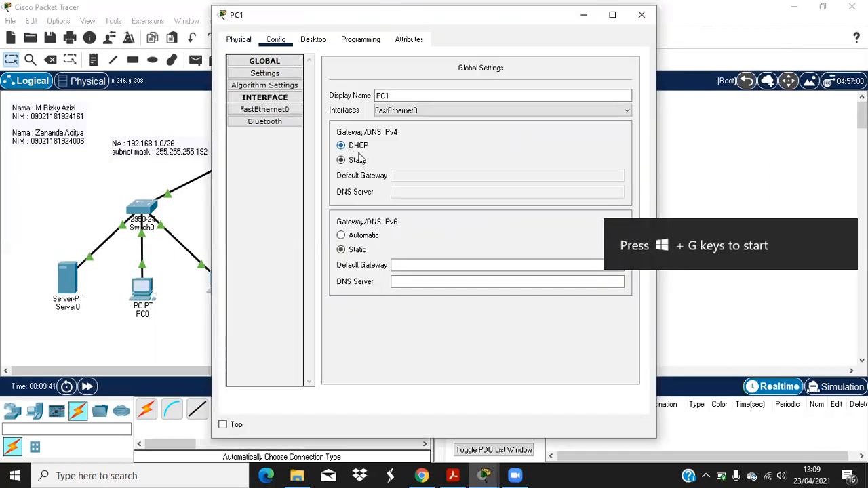
left_click(290, 110)
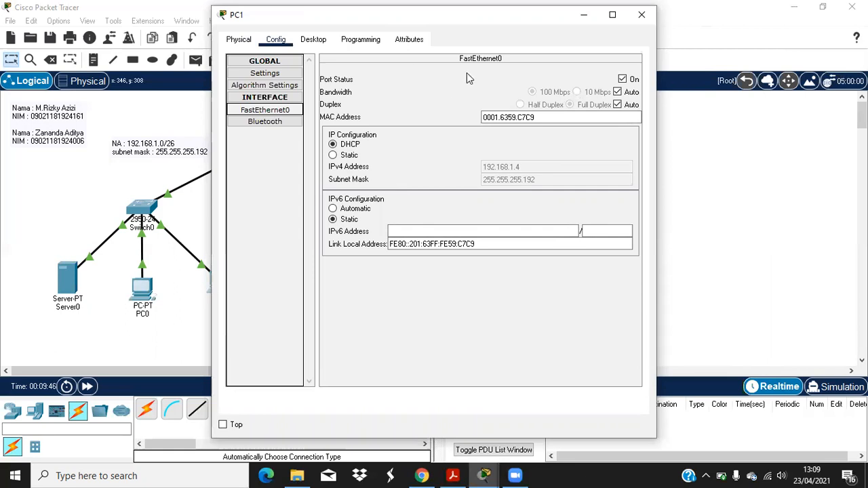
left_click(641, 14)
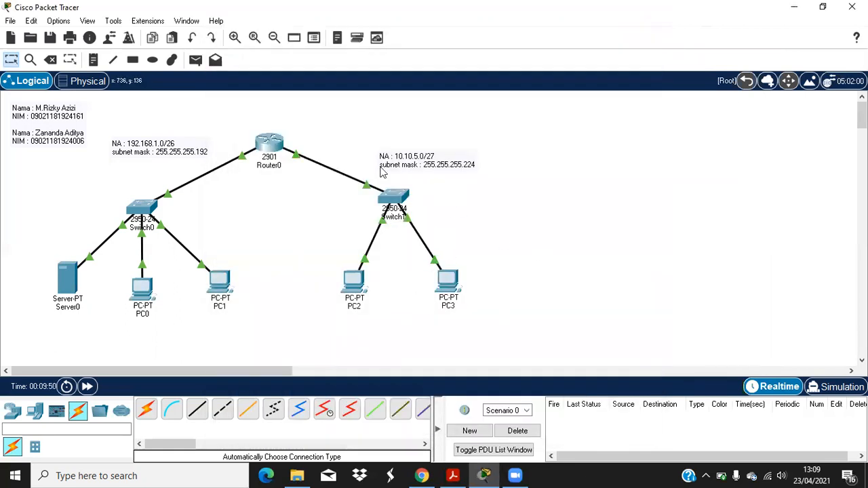
left_click(452, 475)
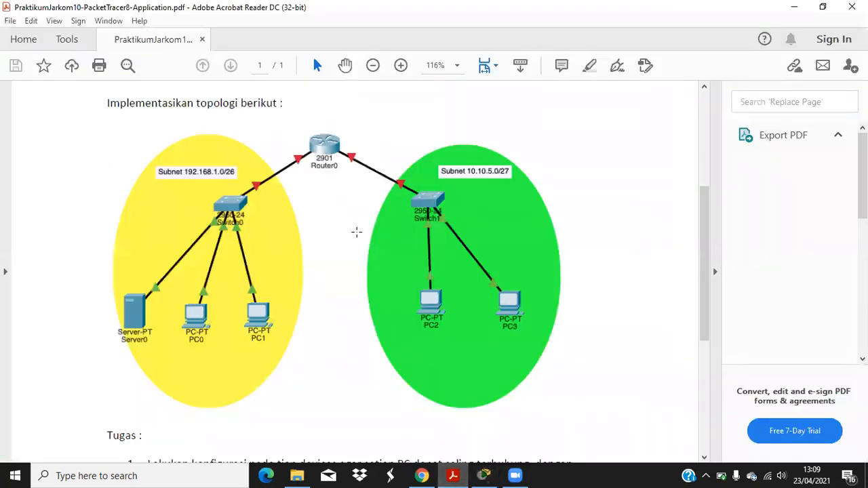
Step: Scroll the assignment PDF down to the Tugas section and return to Packet Tracer
scroll(357, 232, "down", 8)
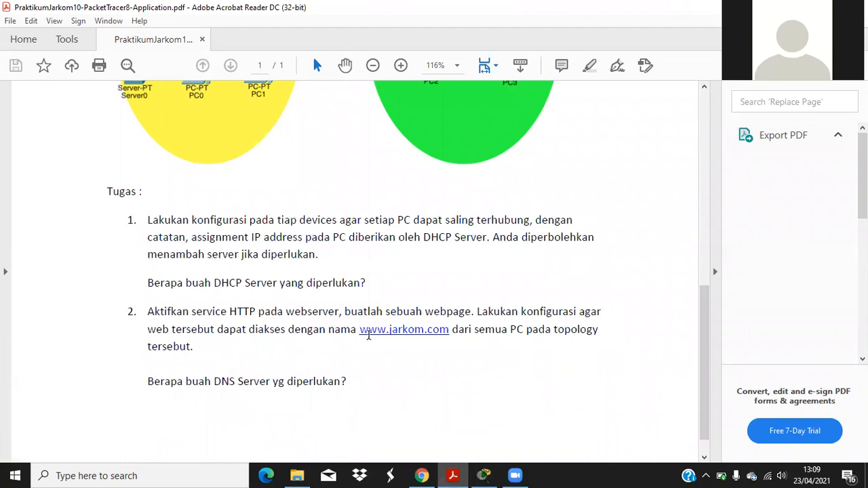
key("alt+Tab")
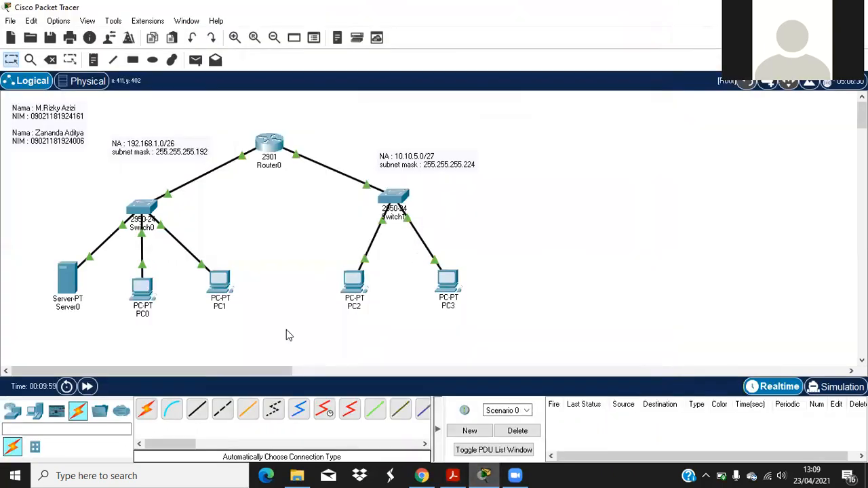
Step: Place a Server-PT (Server1) on the canvas to the right of PC3
left_click(12, 411)
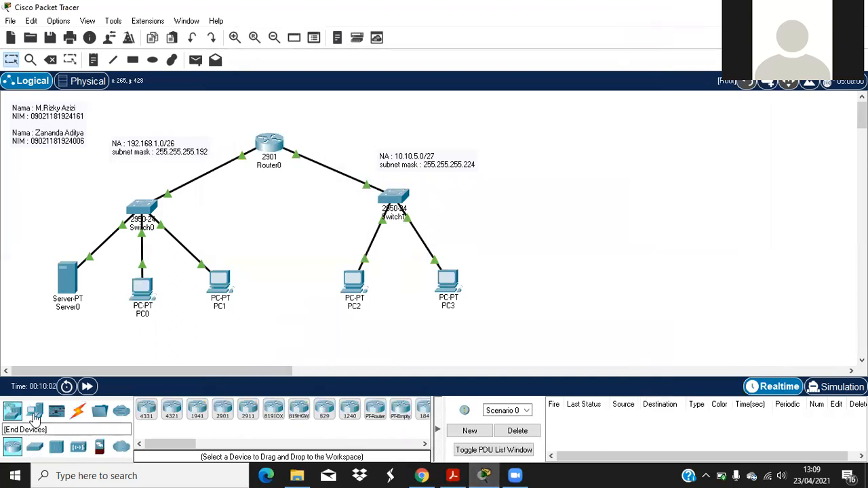
left_click(33, 411)
left_click(196, 409)
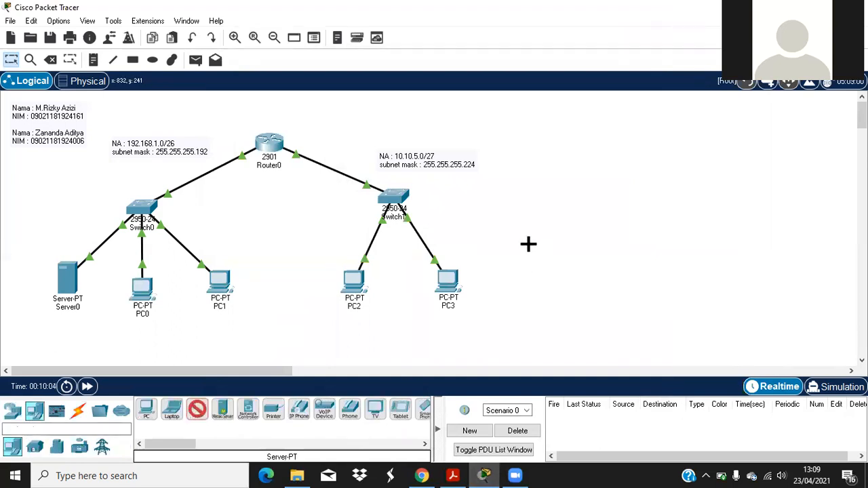
left_click(527, 244)
left_click_drag(448, 280, 427, 285)
left_click_drag(510, 276, 508, 283)
Step: Cable Server1 to Switch1 with an automatic connection and position it beside the other hosts
left_click(78, 410)
left_click(154, 410)
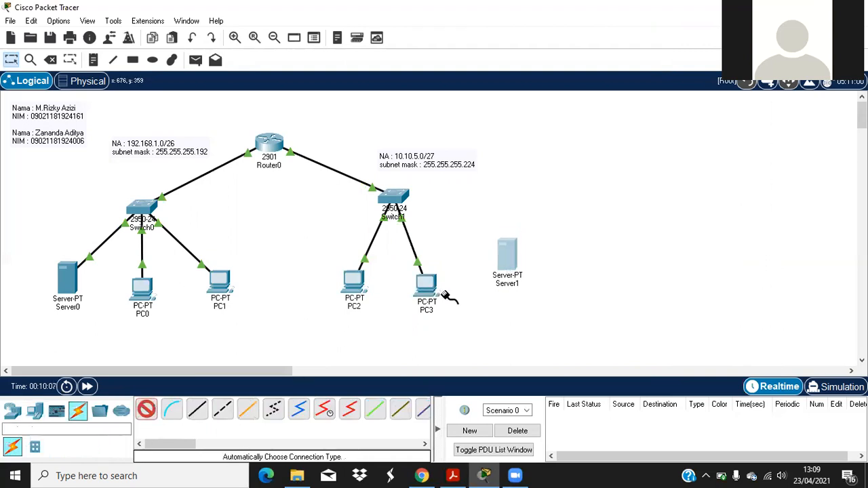
left_click(504, 256)
left_click(404, 199)
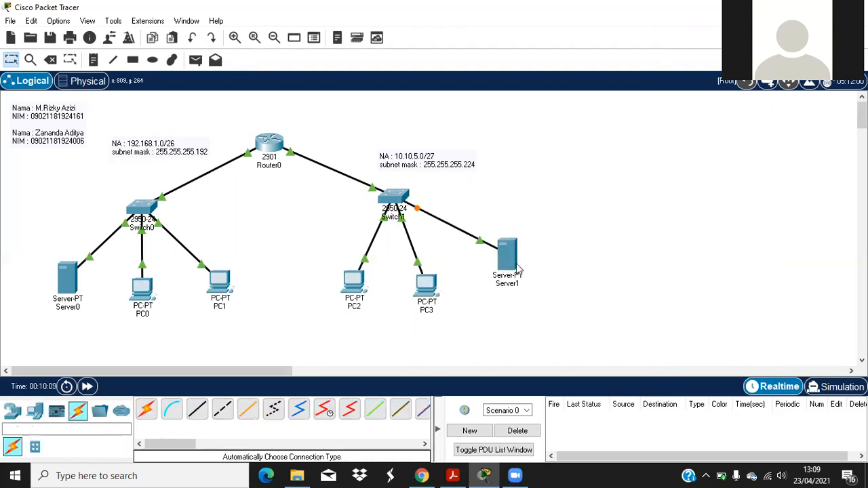
left_click_drag(510, 267, 493, 282)
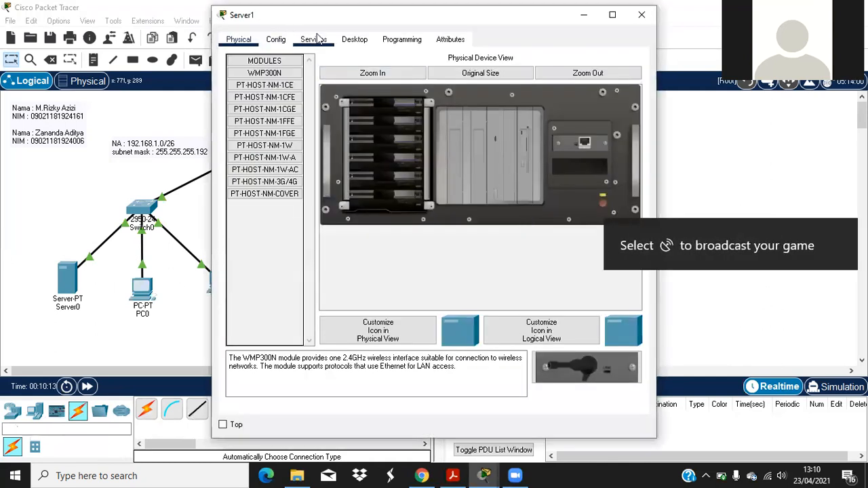
Step: In Server1's IP Configuration enter 10.10.5.2, mask 255.255.255.224 and gateway 10.10.5.1
left_click(281, 40)
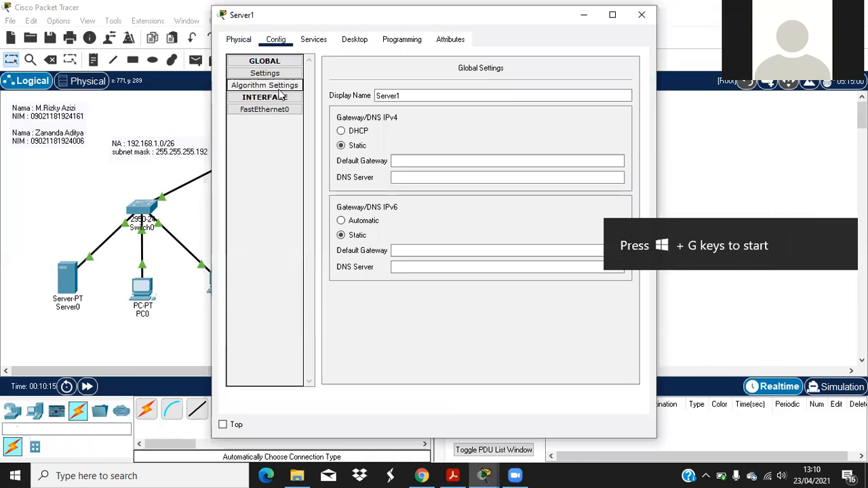
left_click(312, 40)
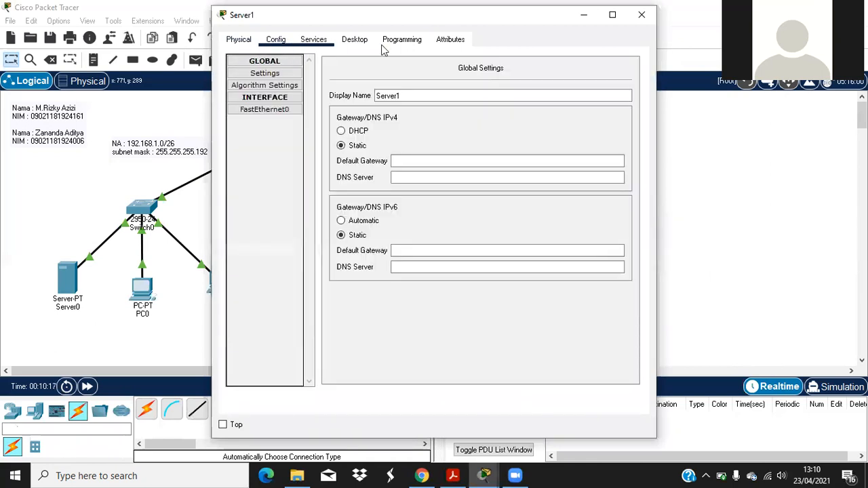
left_click(353, 41)
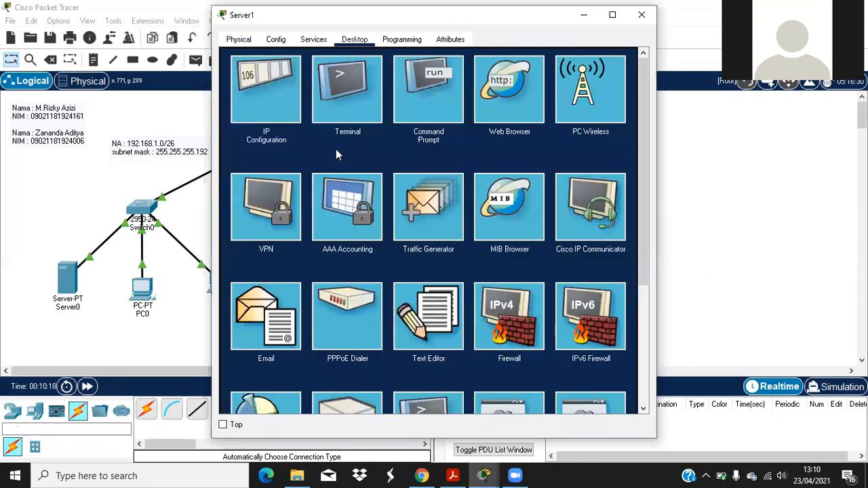
left_click(271, 88)
left_click(434, 114)
type("10.10.5.2")
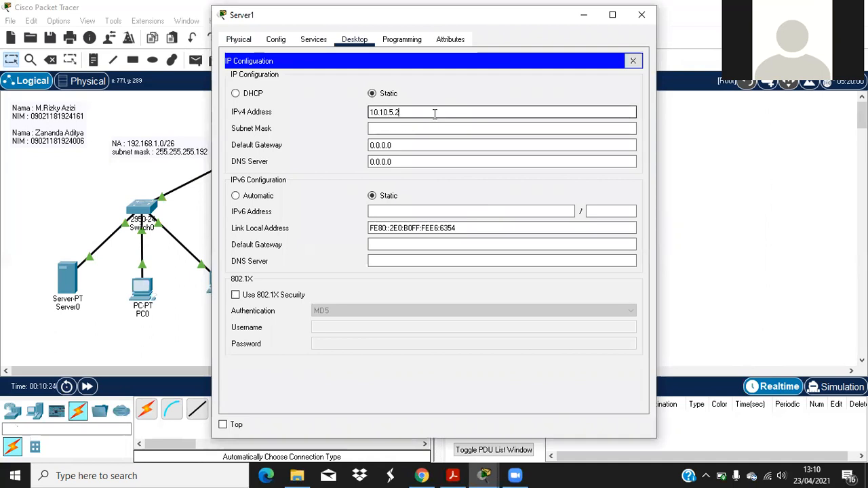
left_click(408, 129)
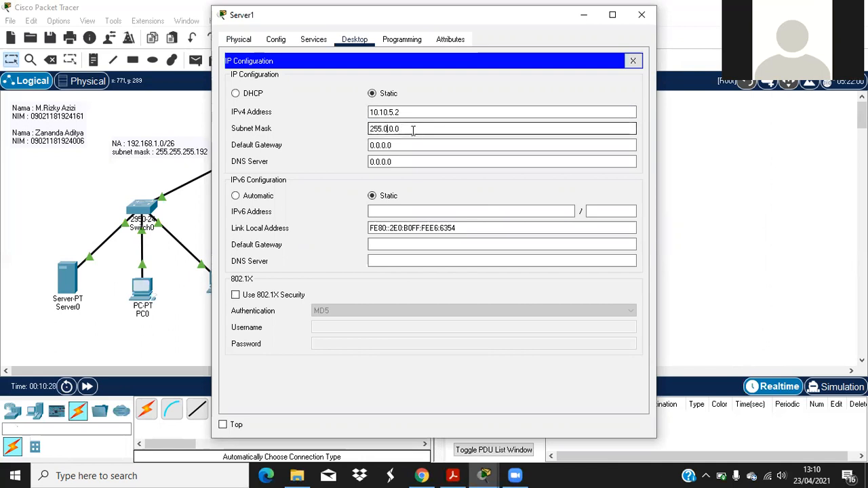
type("255.255.")
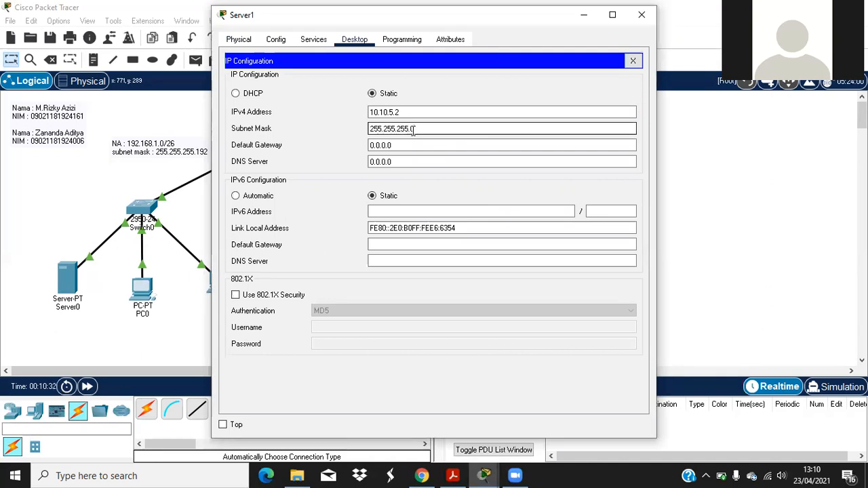
key("BackSpace")
key("Tab")
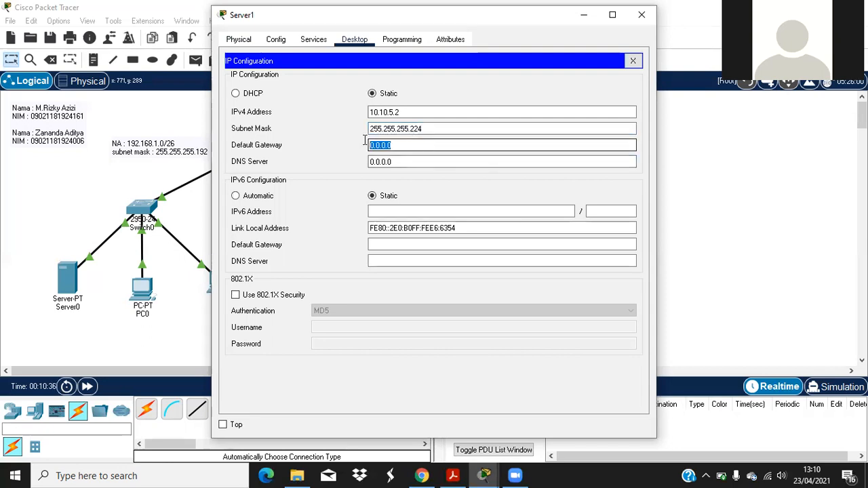
type("1")
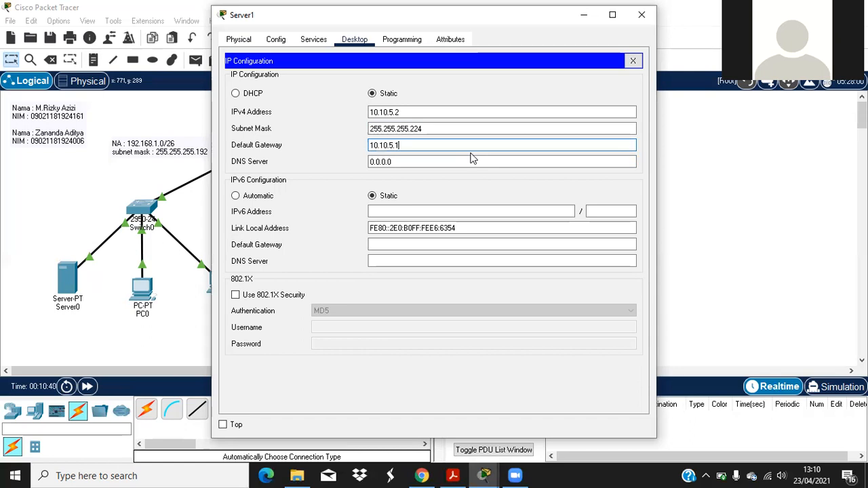
Step: Set Server1's DHCP pool gateway to 10.10.5.1 and DNS server to 10.10.5.2
left_click(313, 40)
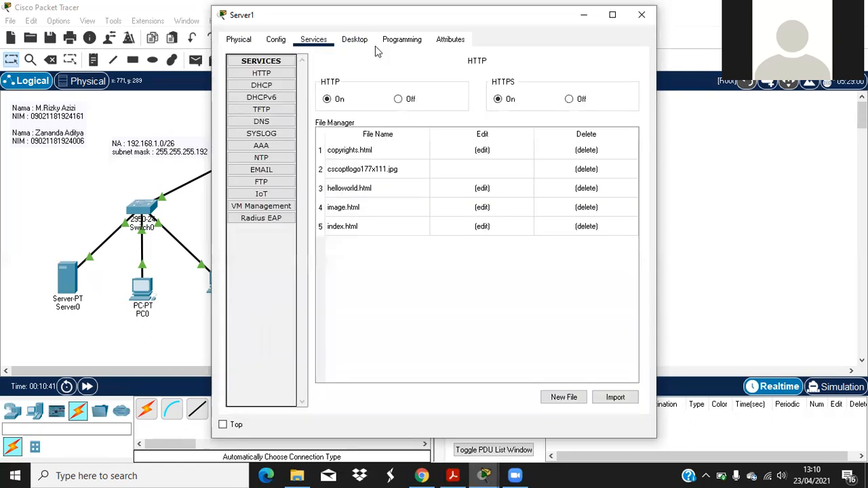
left_click(268, 98)
left_click(262, 85)
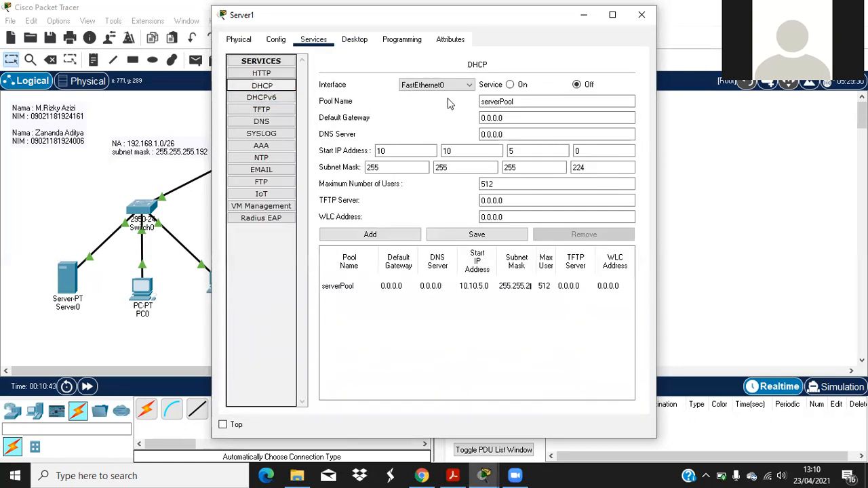
left_click(508, 118)
type("10.10")
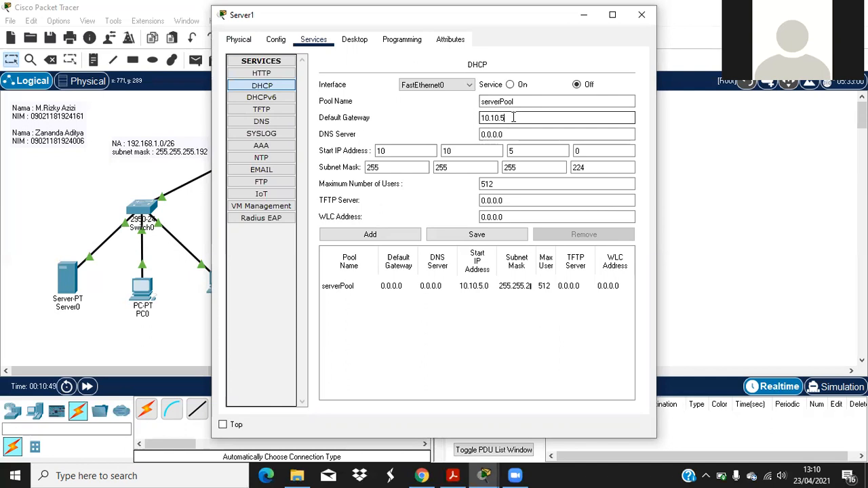
left_click(498, 133)
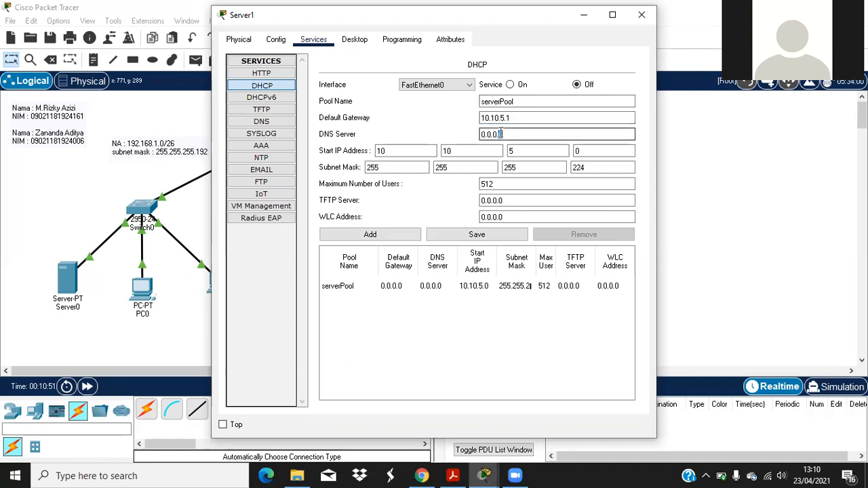
triple_click(505, 134)
type("10")
Step: Set the pool start address to 10.10.5.3 with 10 users, save, and close Server1
left_click(593, 152)
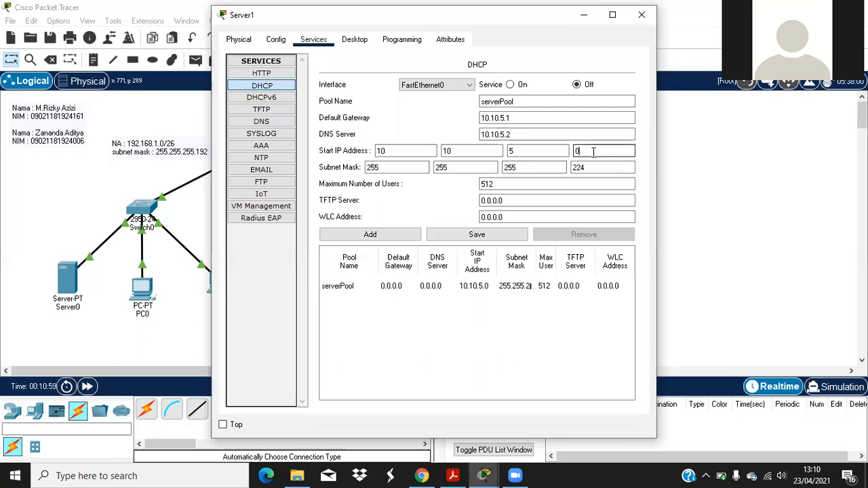
left_click_drag(586, 152, 573, 158)
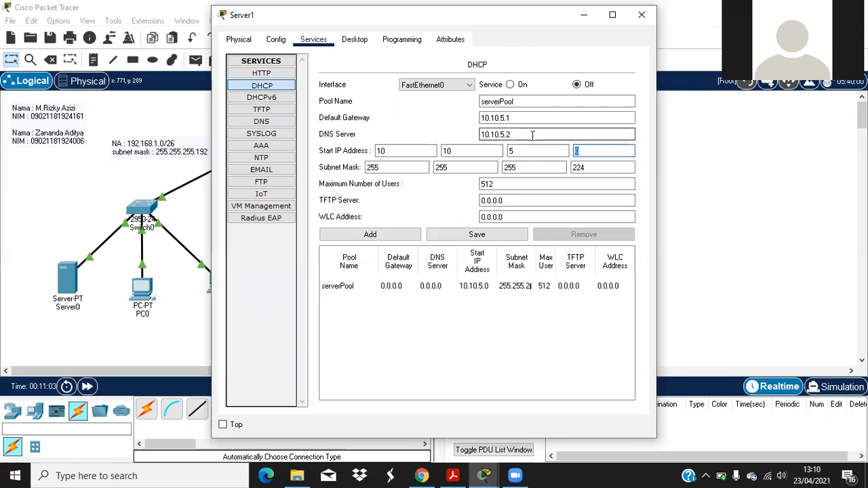
type("3")
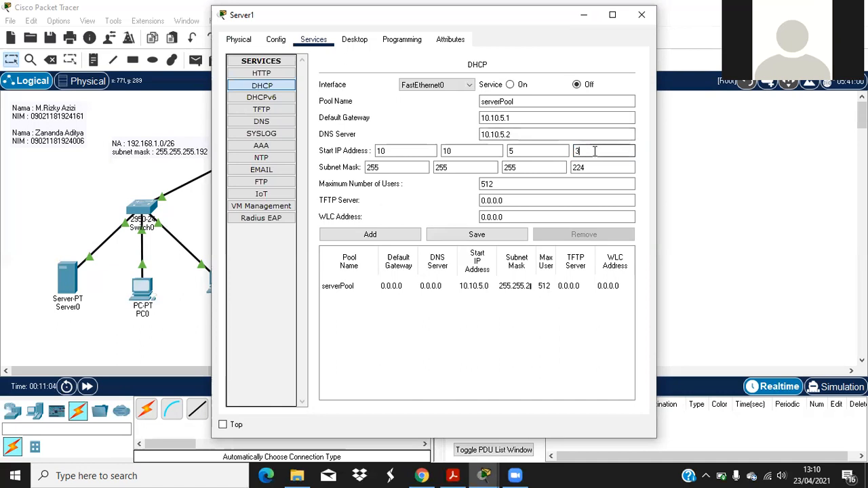
left_click_drag(513, 183, 475, 183)
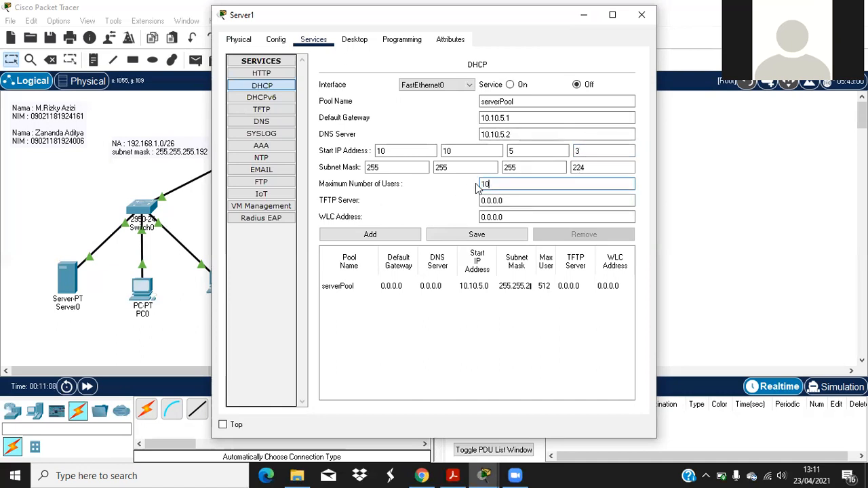
left_click_drag(502, 19, 552, 27)
left_click(526, 243)
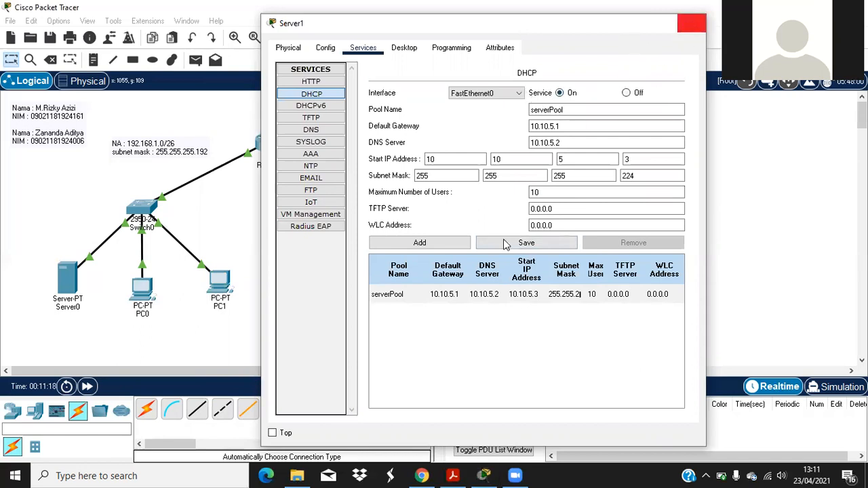
left_click(687, 24)
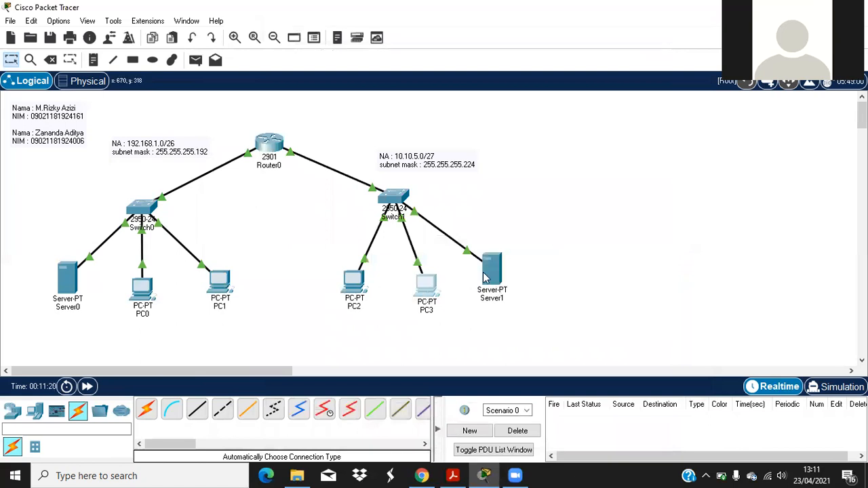
Step: Switch PC3 to DHCP so it obtains 10.10.5.3
left_click(422, 288)
left_click(276, 40)
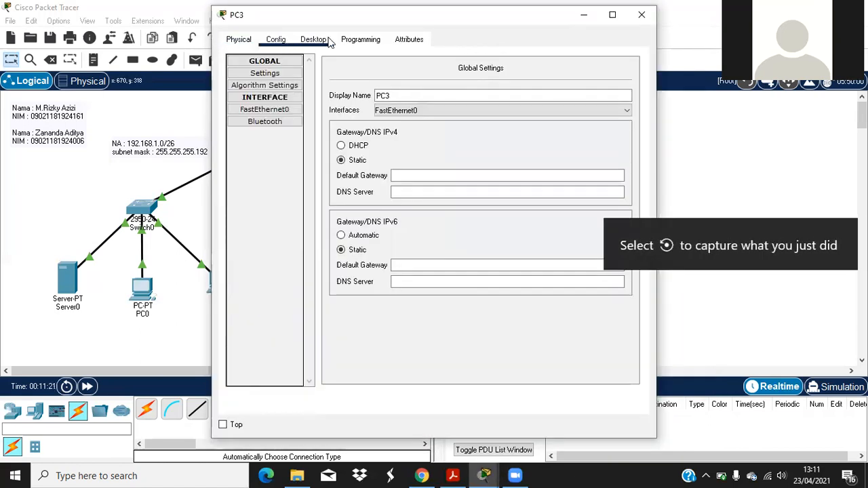
left_click(341, 146)
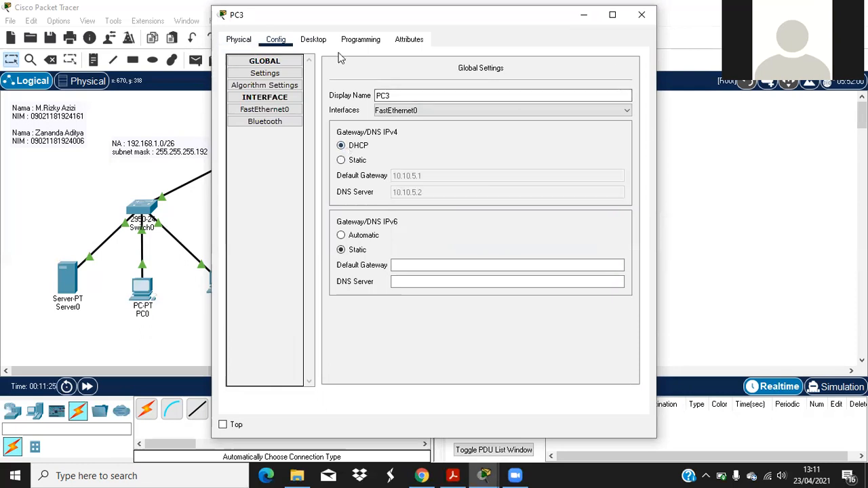
left_click(275, 111)
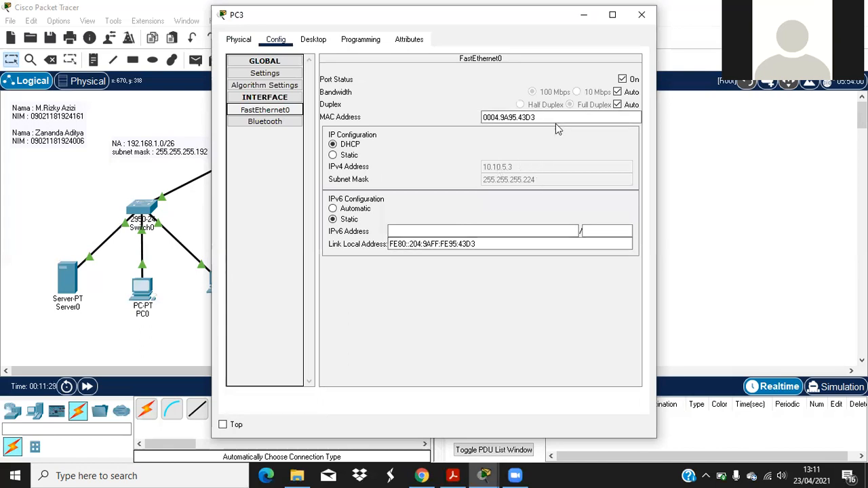
left_click(641, 14)
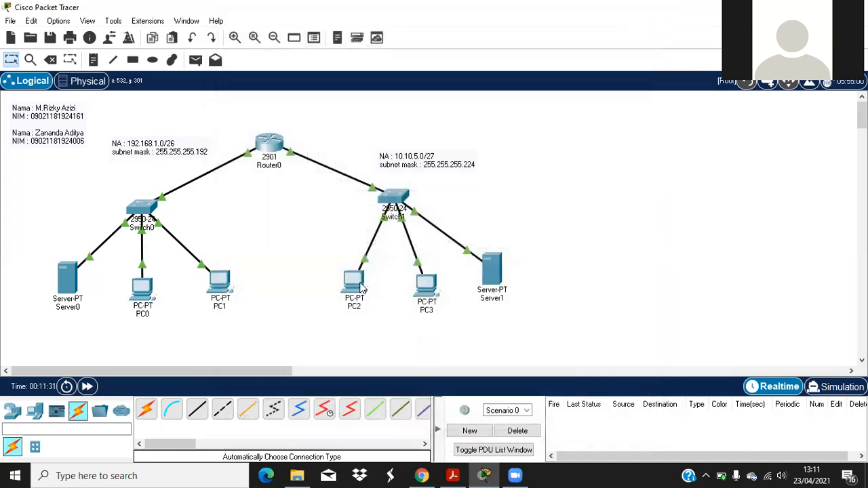
Step: Switch PC2 to DHCP so it obtains 10.10.5.4, then open PC0's Desktop
left_click(353, 279)
left_click(275, 38)
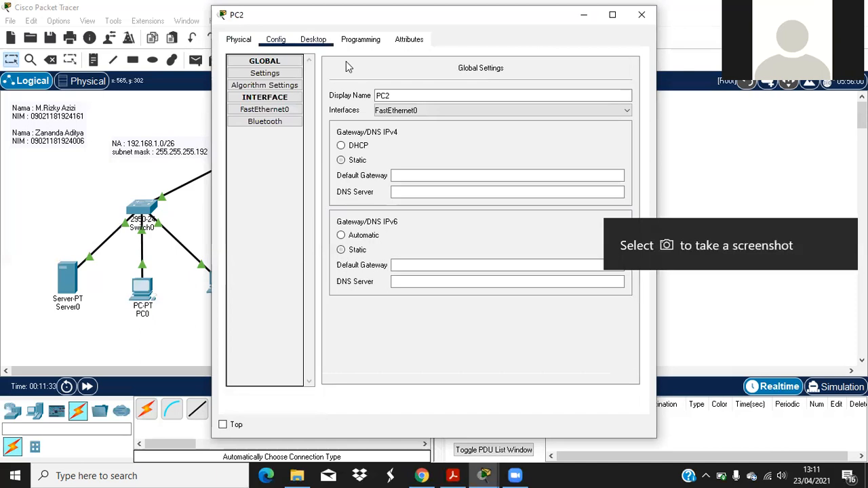
left_click(341, 146)
left_click(264, 109)
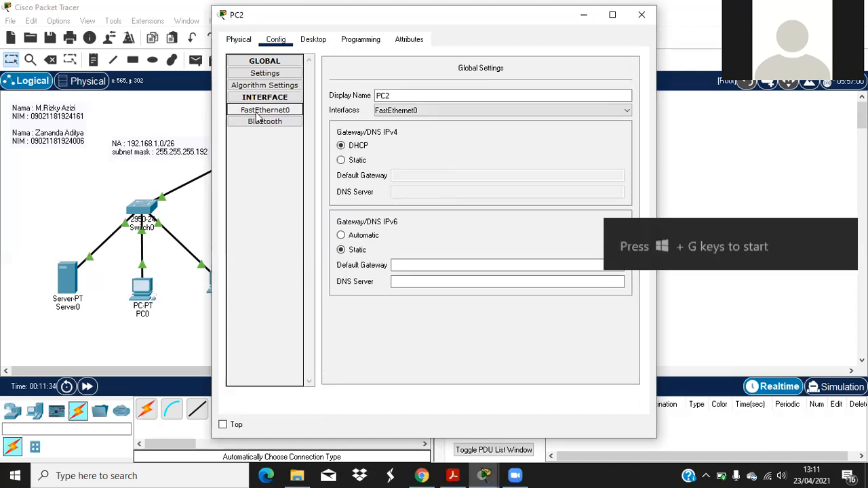
left_click(641, 14)
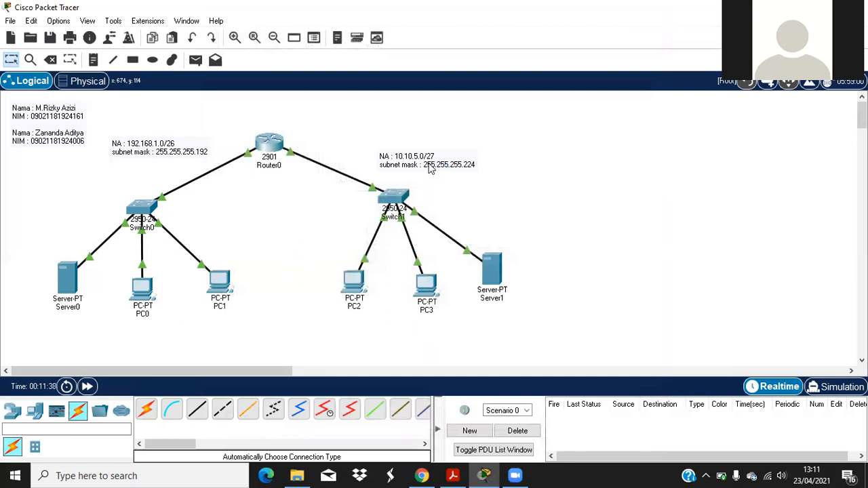
left_click(139, 285)
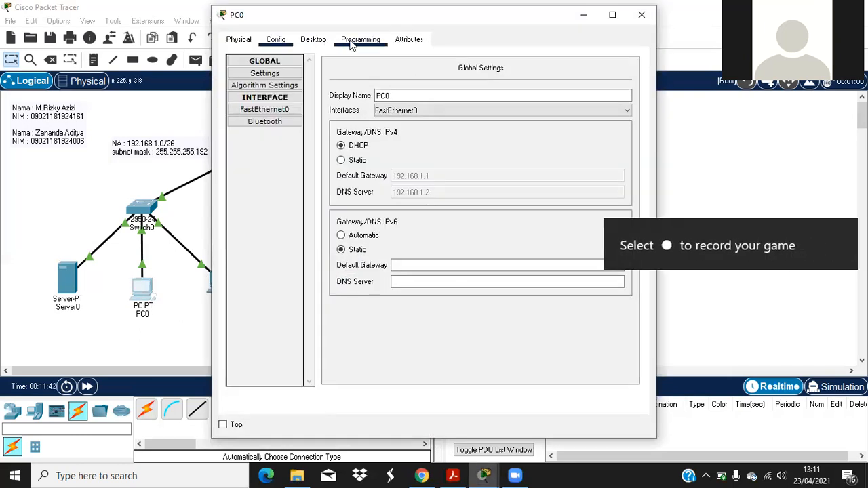
left_click(325, 42)
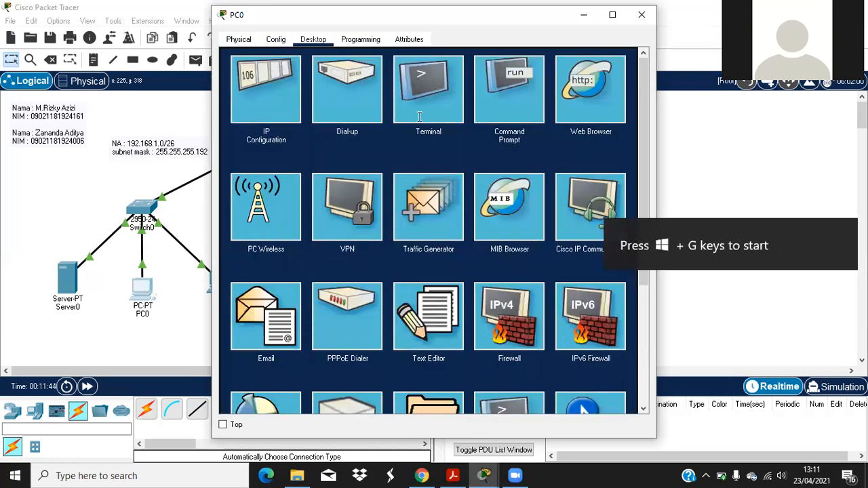
Step: From PC0's Command Prompt ping 10.10.5.3 and 10.10.5.2, each returning 3 of 4 replies
left_click(513, 85)
type("ping 10.10.5.3")
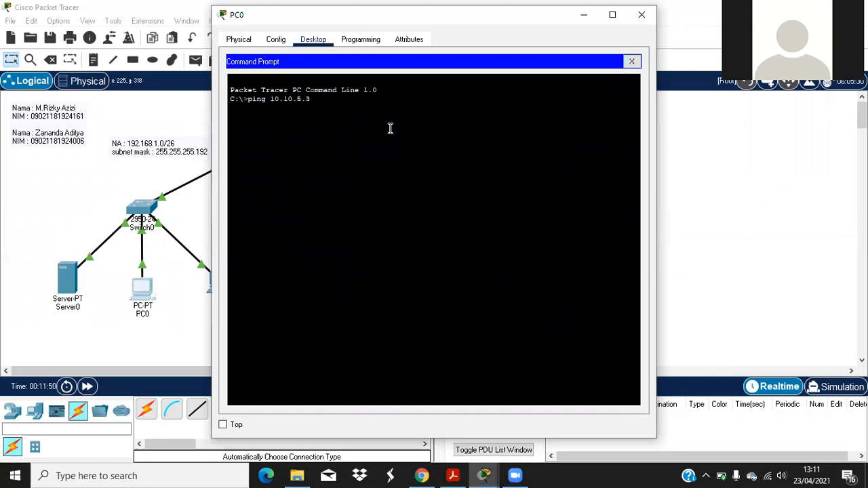
key("Return")
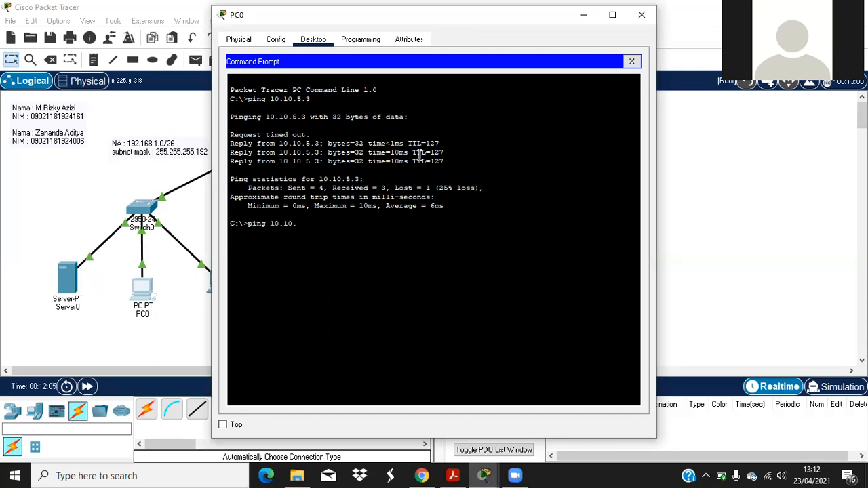
key("Return")
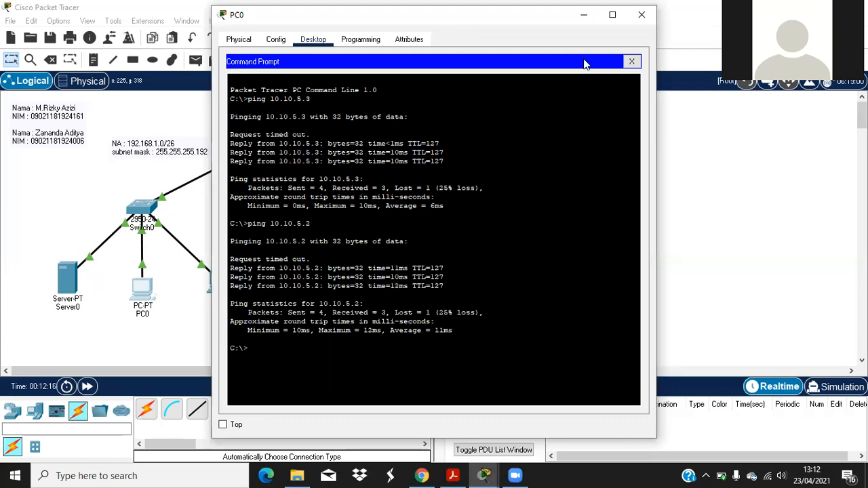
left_click(641, 14)
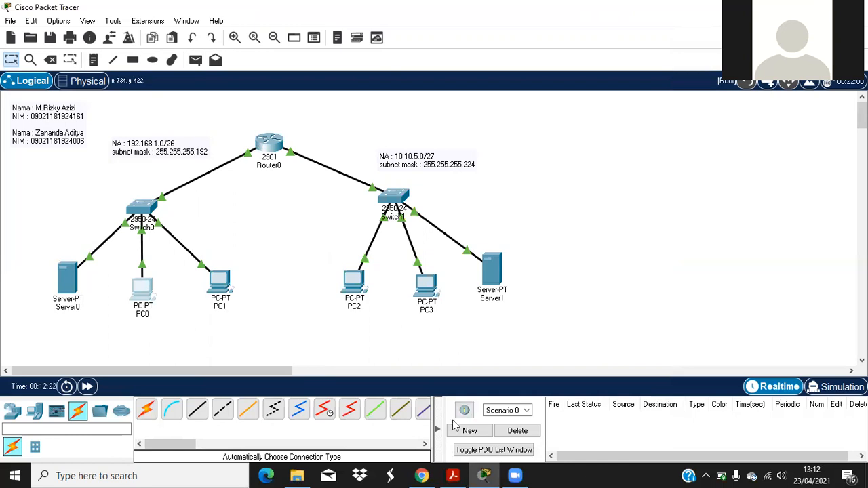
Step: Reread the assignment PDF's Tugas section, then return to Server0's HTTP services in Packet Tracer
left_click(453, 474)
scroll(295, 230, "down", 1)
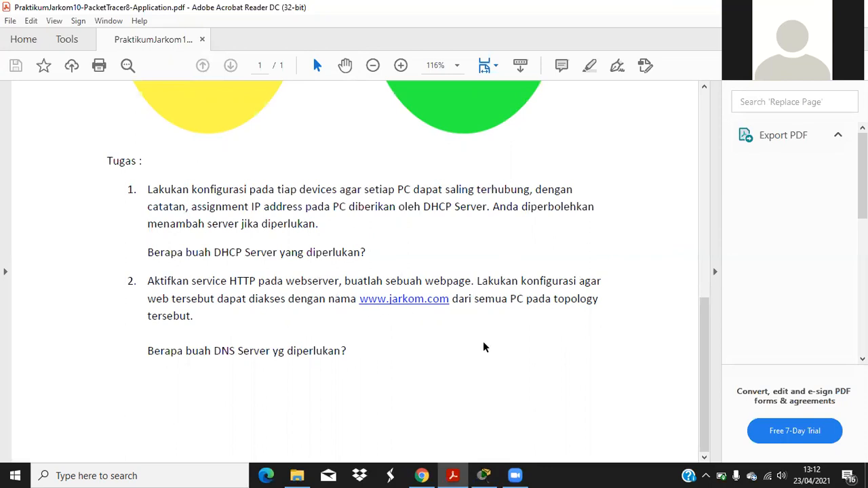
left_click(483, 475)
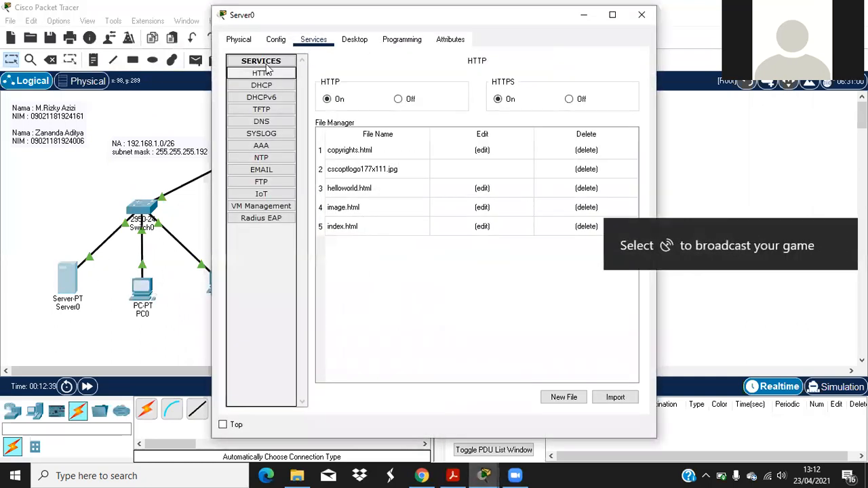
left_click(264, 122)
left_click(427, 115)
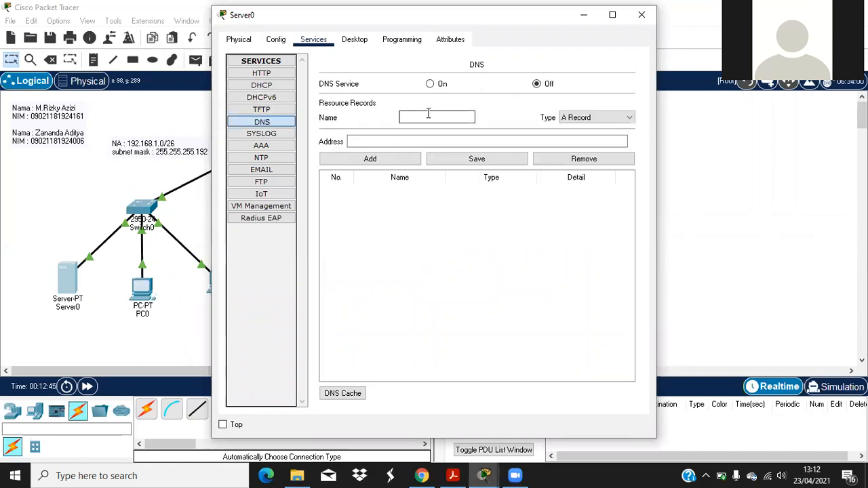
type("www.jarkopmm.com")
left_click(436, 137)
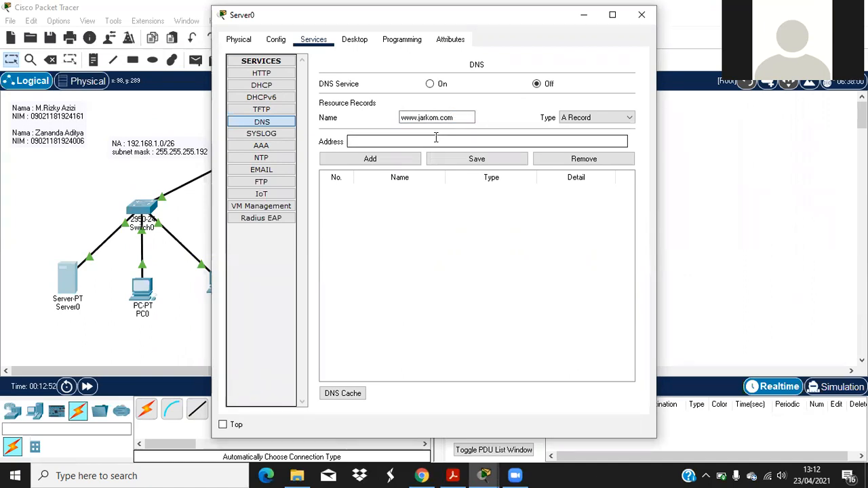
type("192.168.1.2")
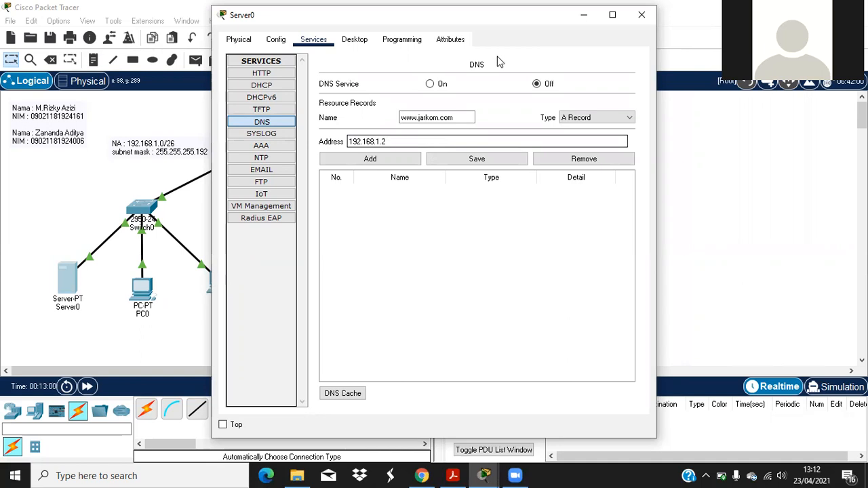
left_click(389, 165)
left_click(430, 83)
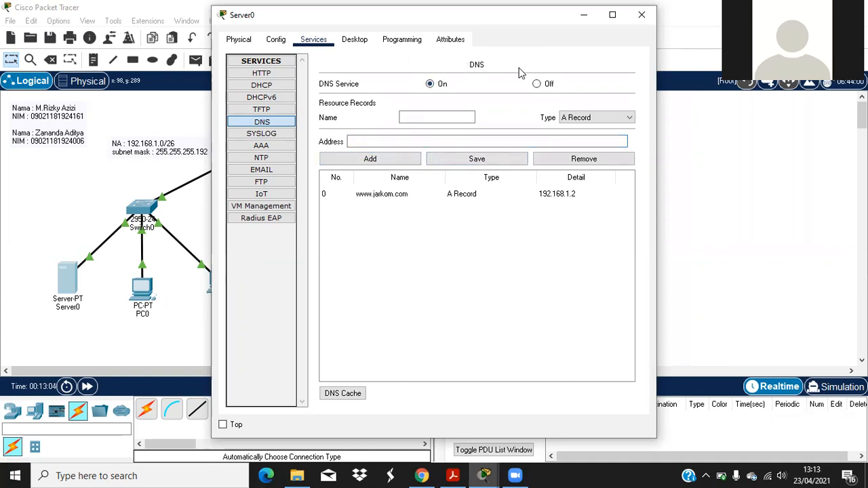
Step: Close Server0's configuration and open PC0's desktop applications
left_click(271, 75)
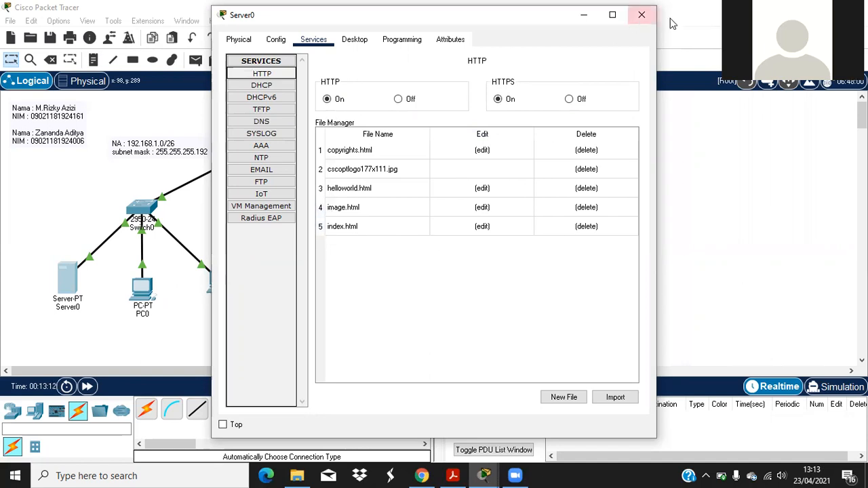
left_click(641, 14)
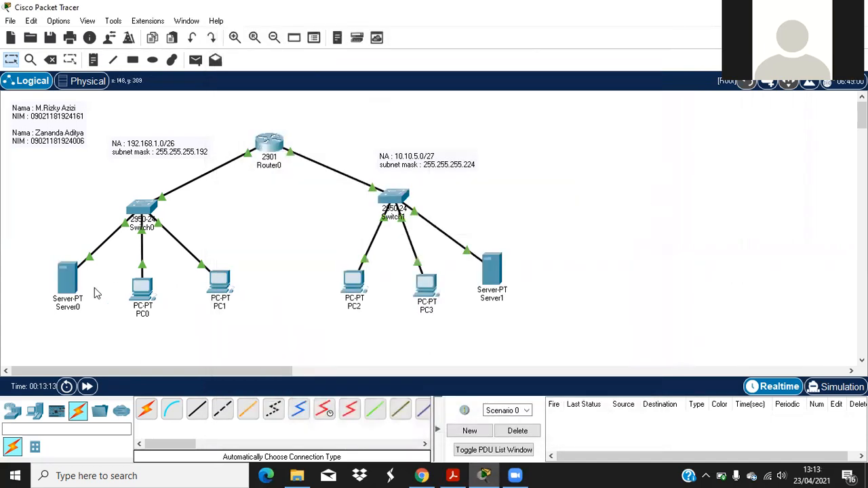
left_click(142, 290)
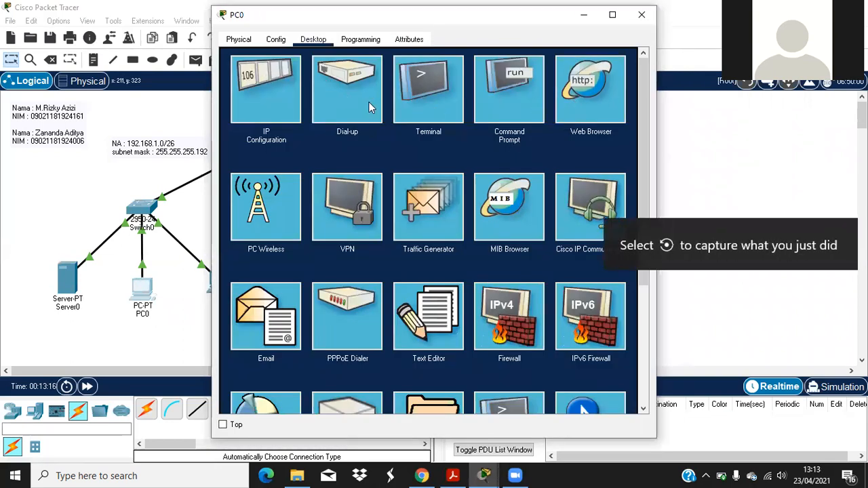
left_click(576, 102)
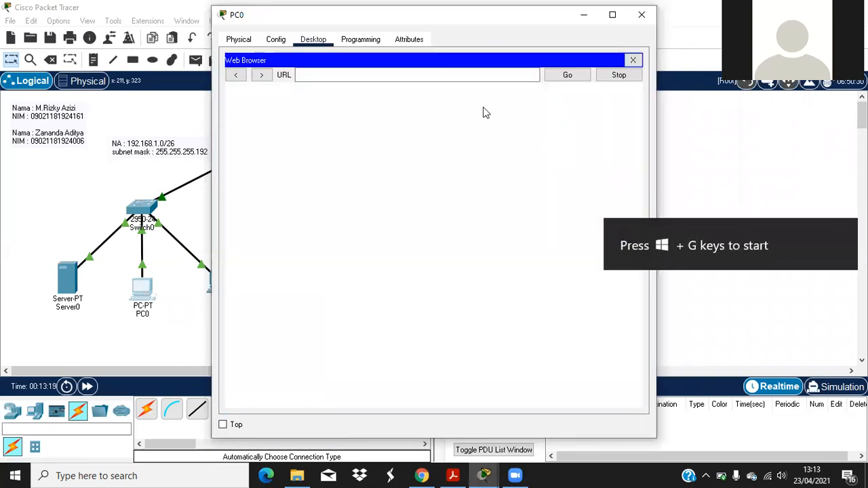
left_click(333, 77)
type("www")
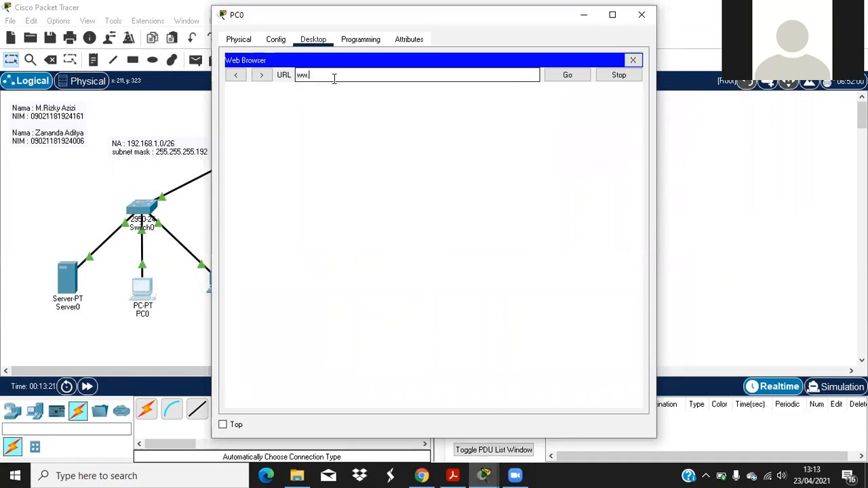
type(".jarko")
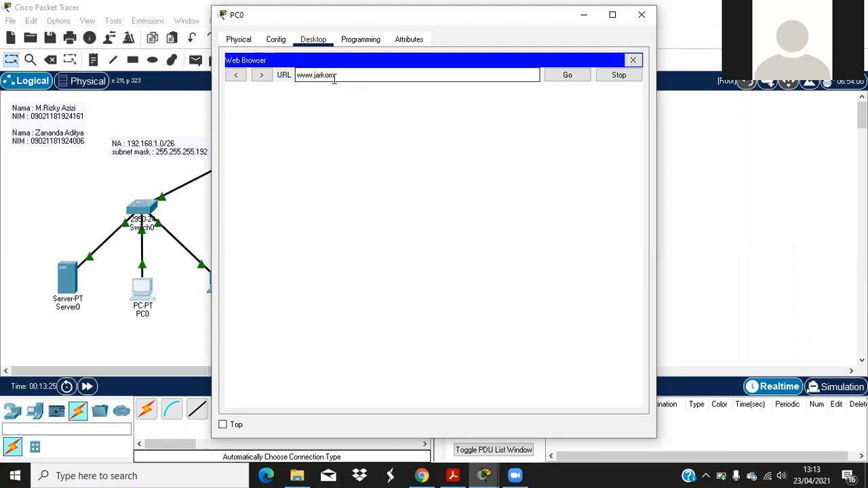
type("m.com")
key("Return")
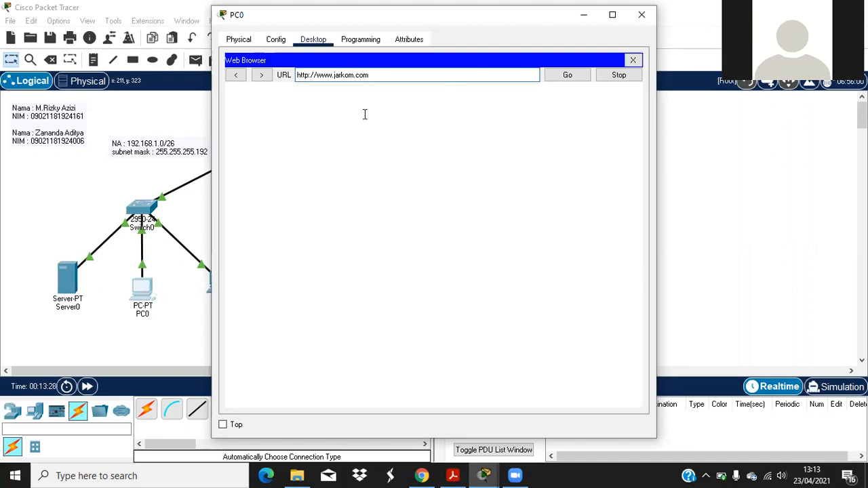
left_click(642, 14)
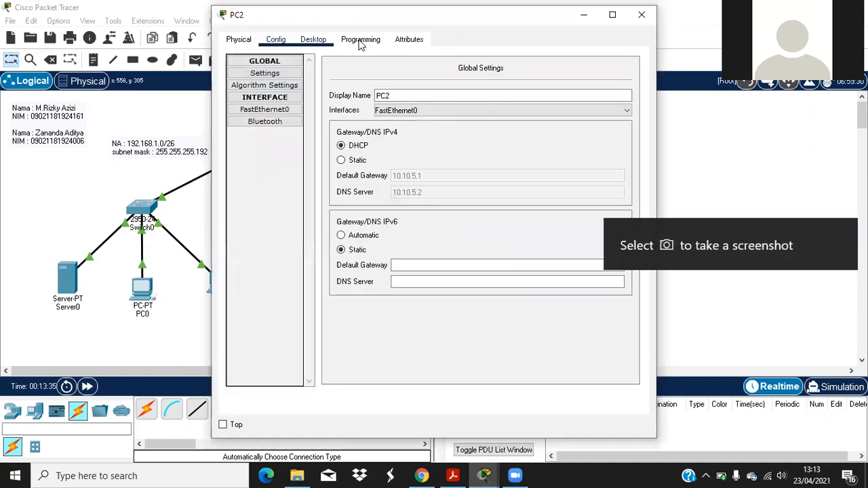
left_click(360, 41)
left_click(314, 40)
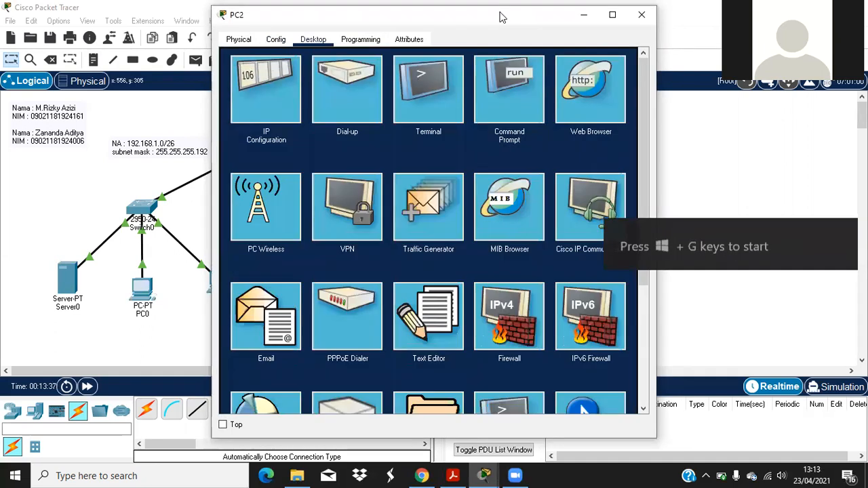
type("www.jarko")
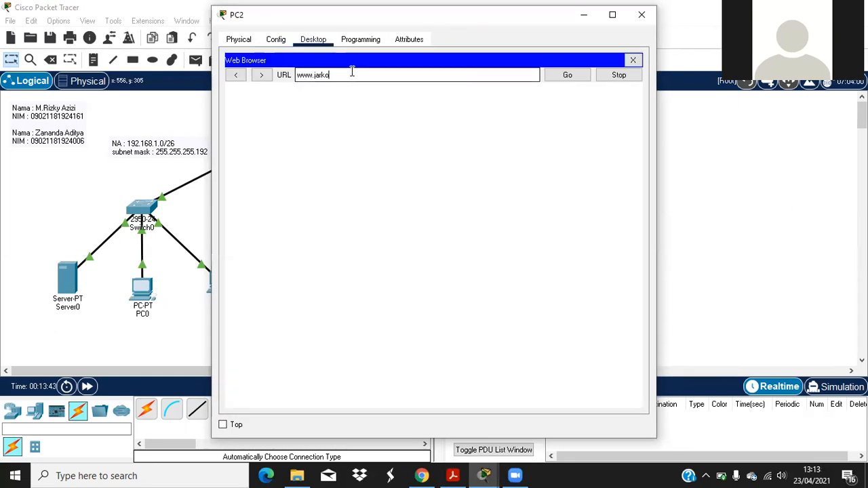
type("m.com")
key("Return")
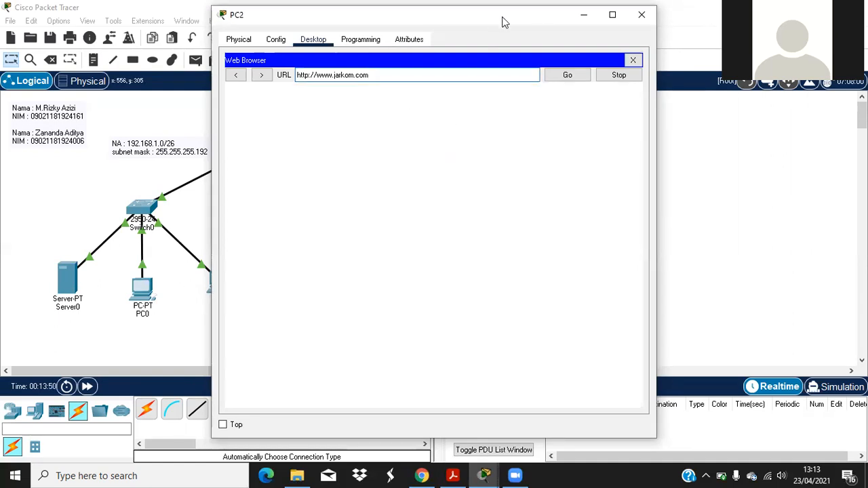
left_click(641, 14)
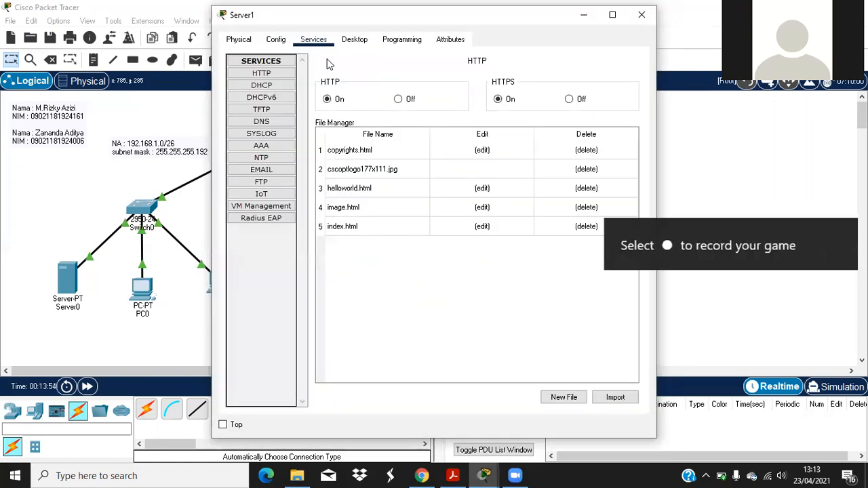
left_click(277, 121)
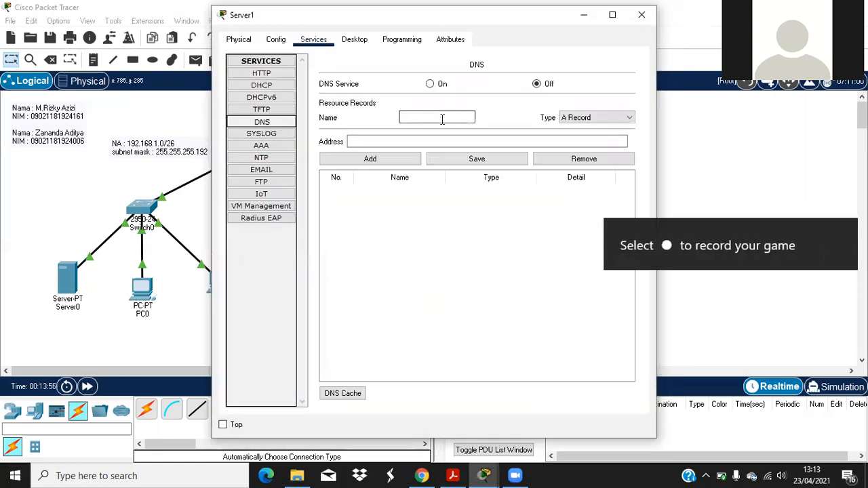
left_click(441, 118)
type("www.jarkom.com")
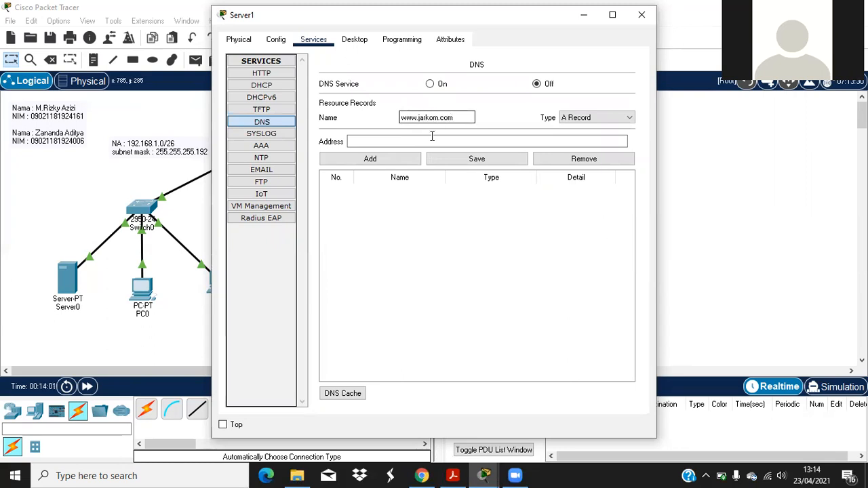
left_click(431, 137)
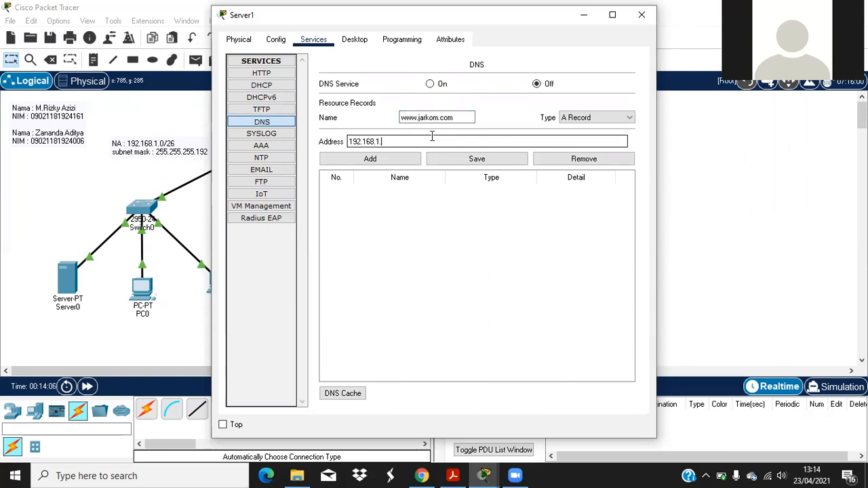
type("192.168.1.2")
left_click(415, 161)
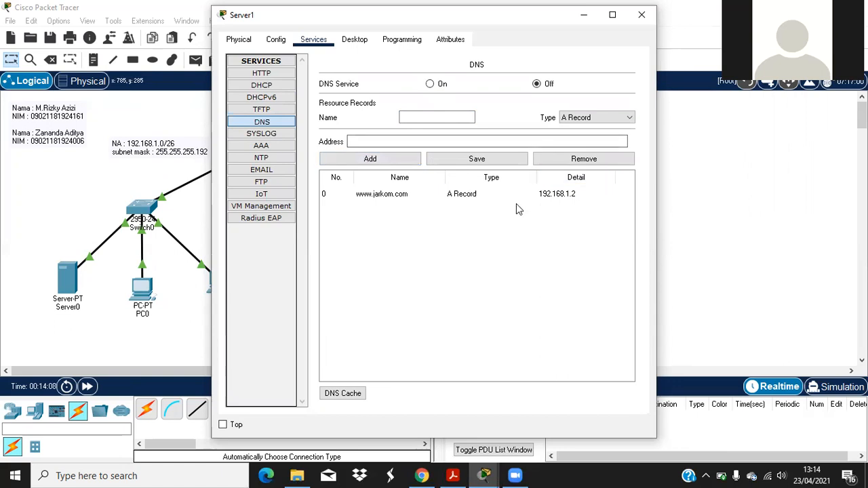
left_click(430, 83)
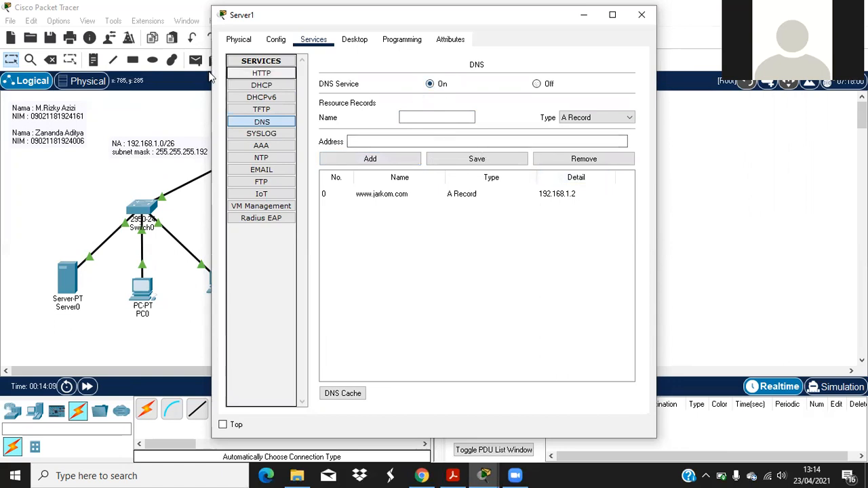
left_click(261, 73)
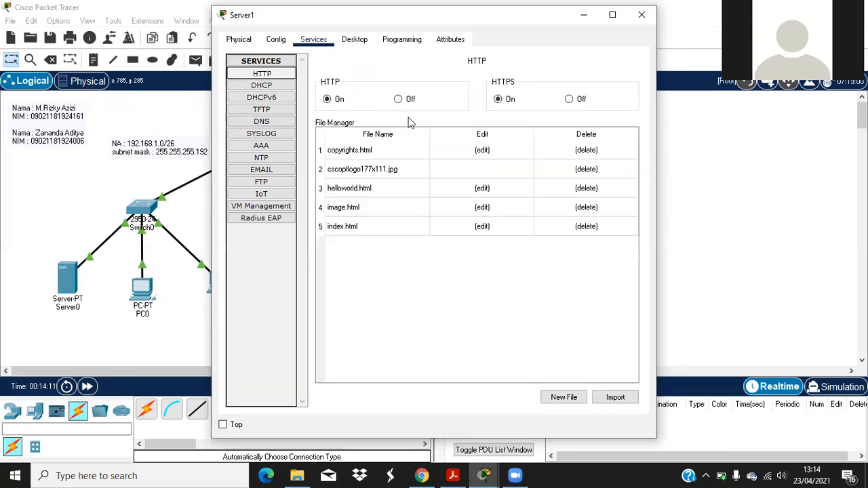
left_click(641, 14)
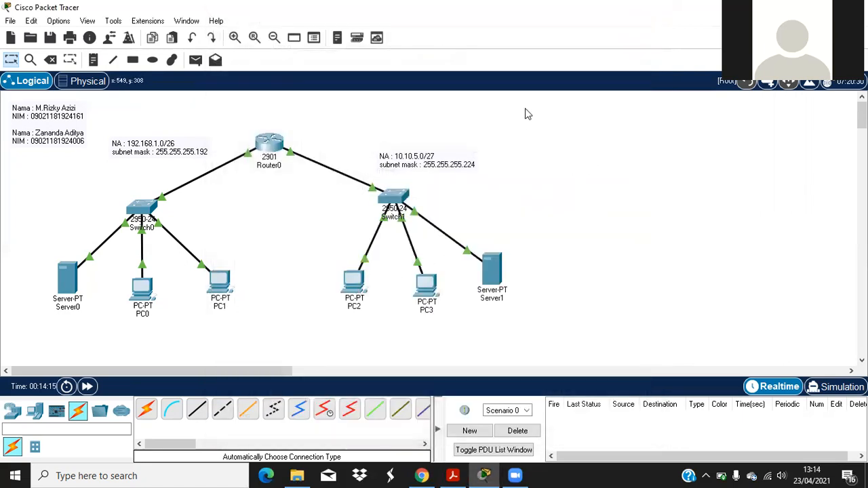
left_click(353, 280)
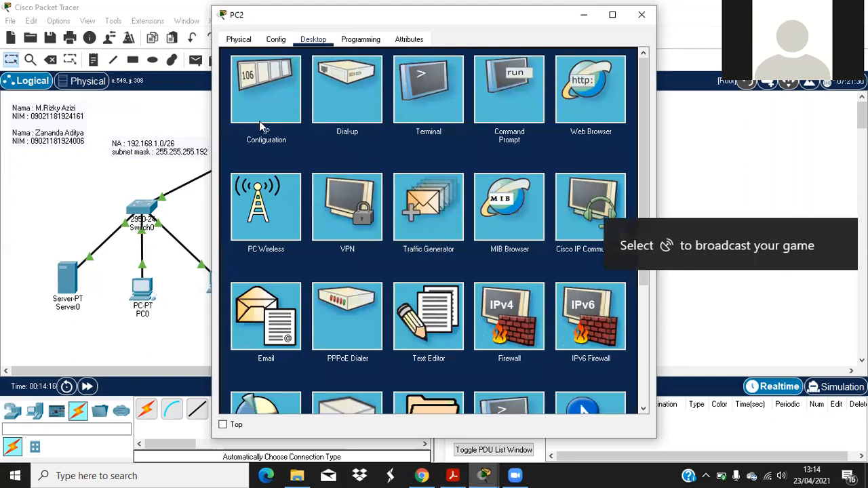
left_click(590, 92)
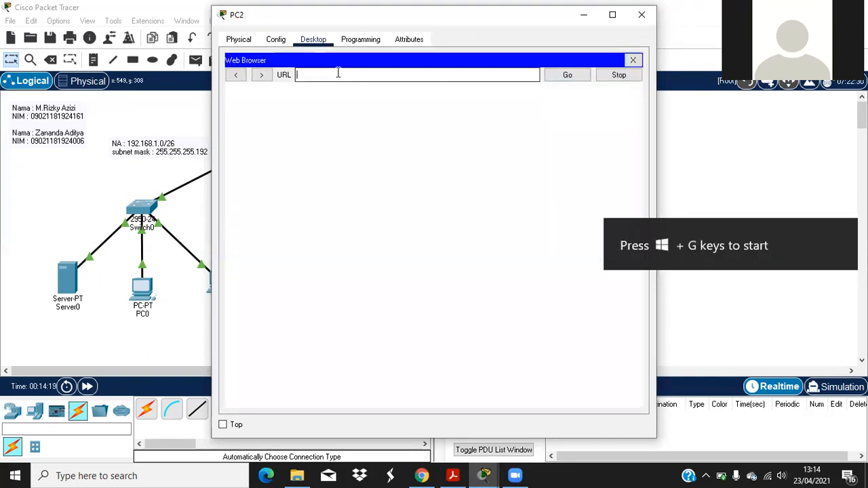
type("www.")
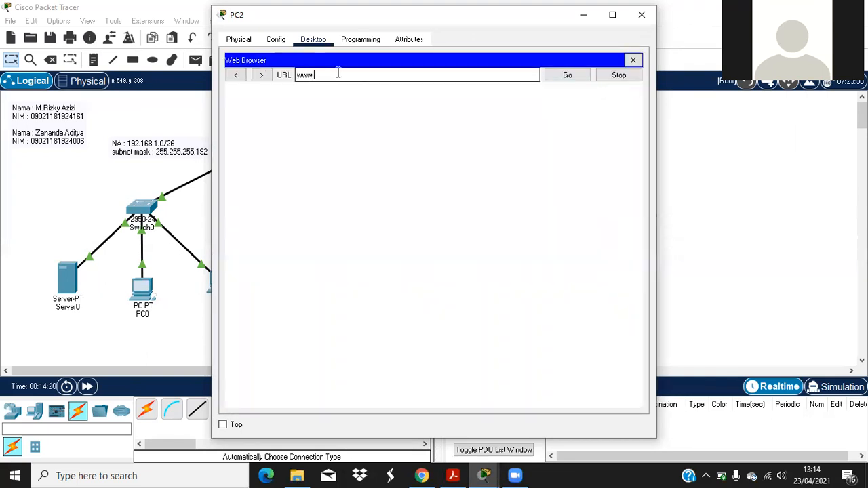
type("jarkom.com")
key("Return")
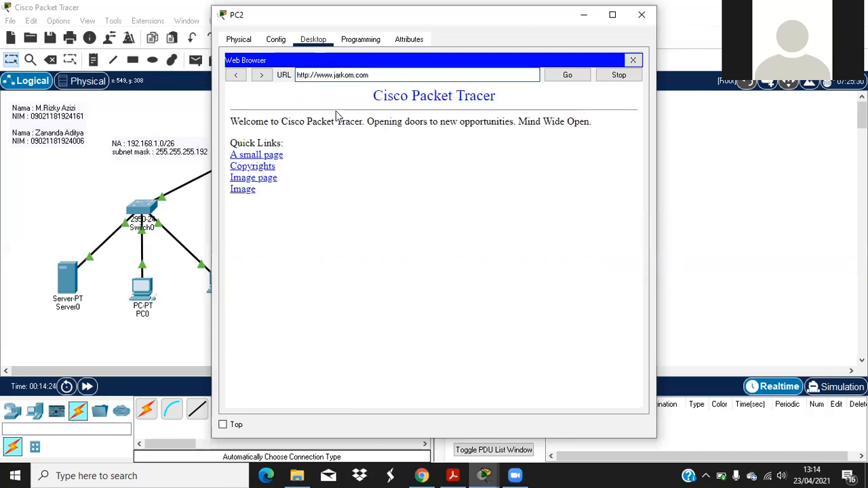
left_click(642, 15)
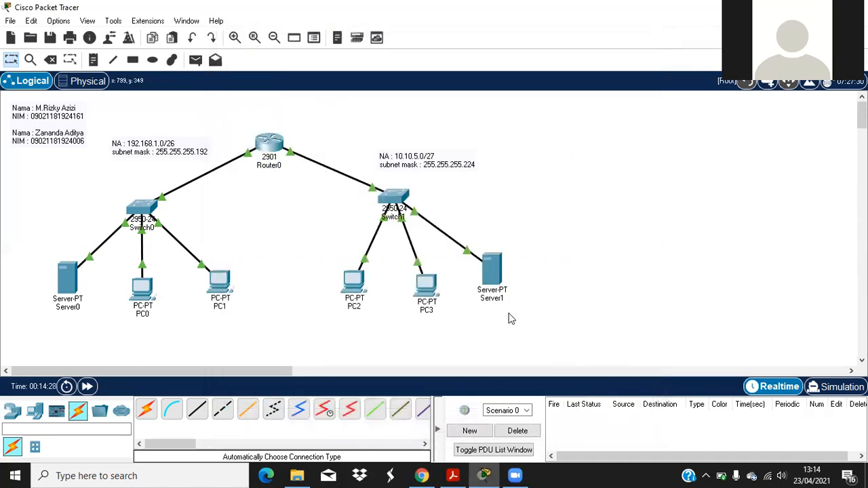
left_click(453, 475)
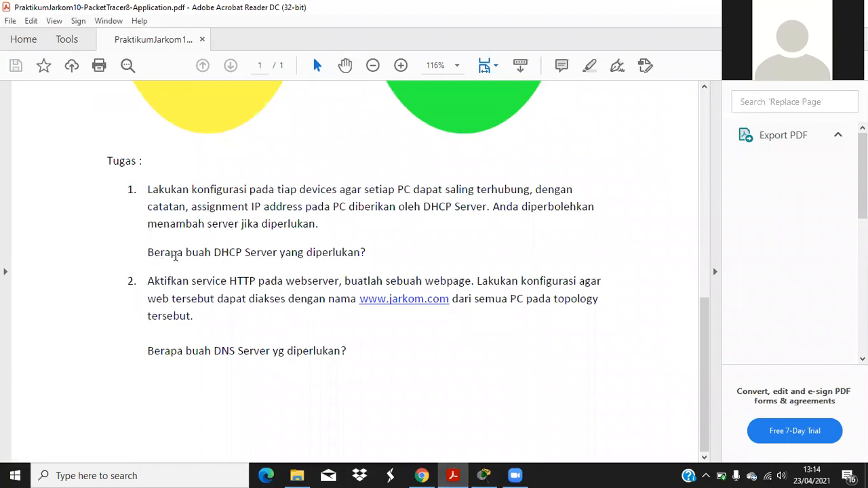
left_click(494, 474)
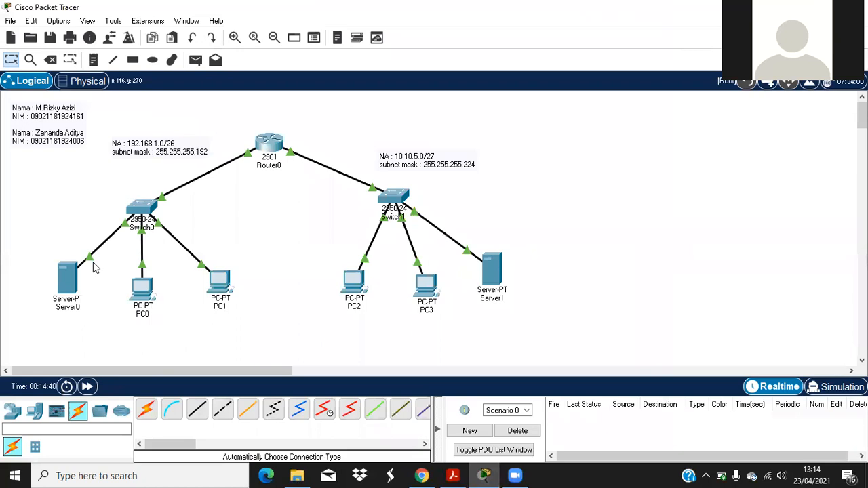
left_click(82, 285)
Step: Check Server0's global IP configuration and running services, then close its window
left_click(283, 42)
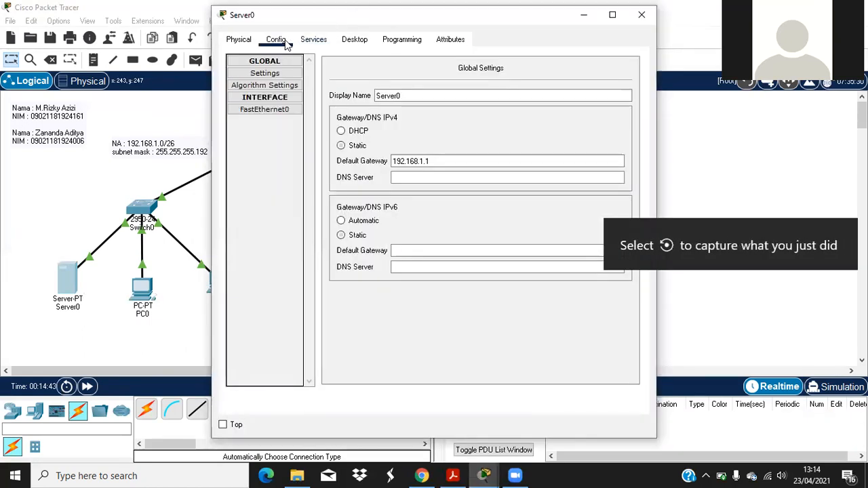
left_click(313, 39)
left_click(642, 14)
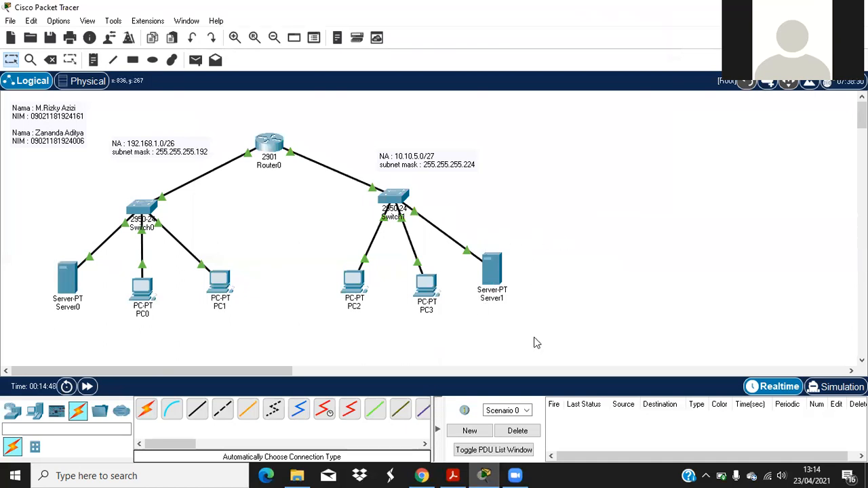
Step: Switch between the assignment PDF and Packet Tracer, ending on the PDF's task list
left_click(455, 475)
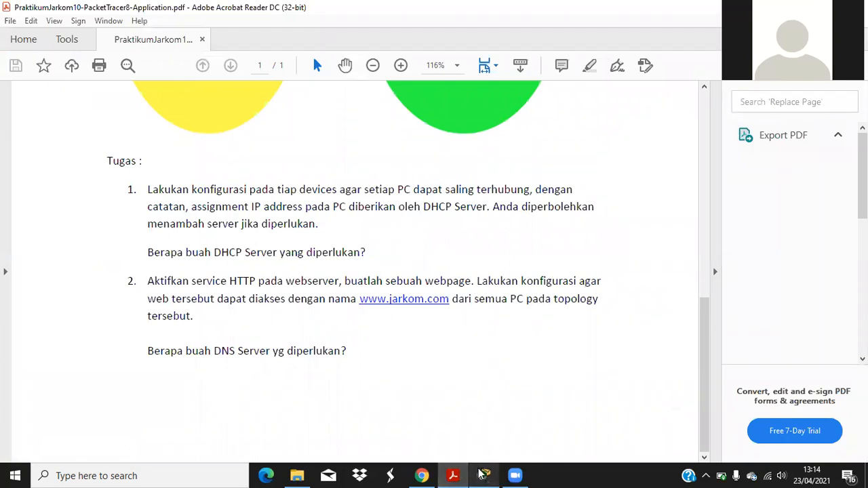
left_click(483, 474)
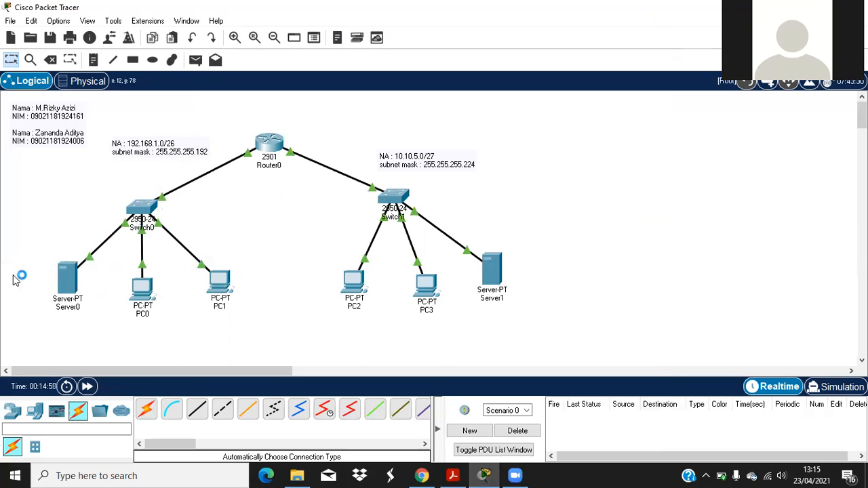
left_click(453, 475)
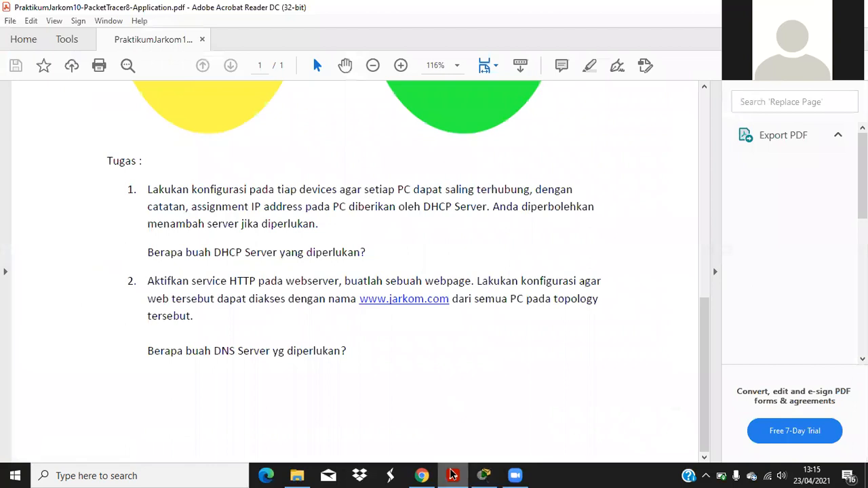
Step: Bring the Packet Tracer Logical workspace back in front of the assignment PDF
left_click(483, 475)
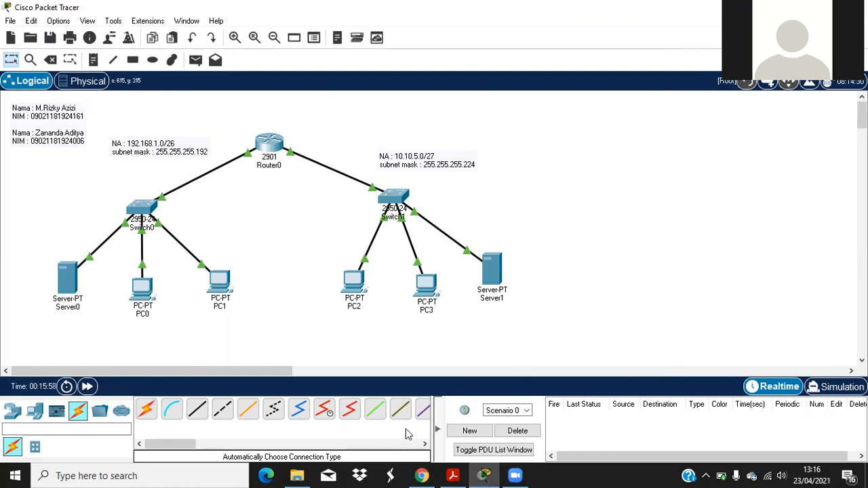
key("alt+Tab")
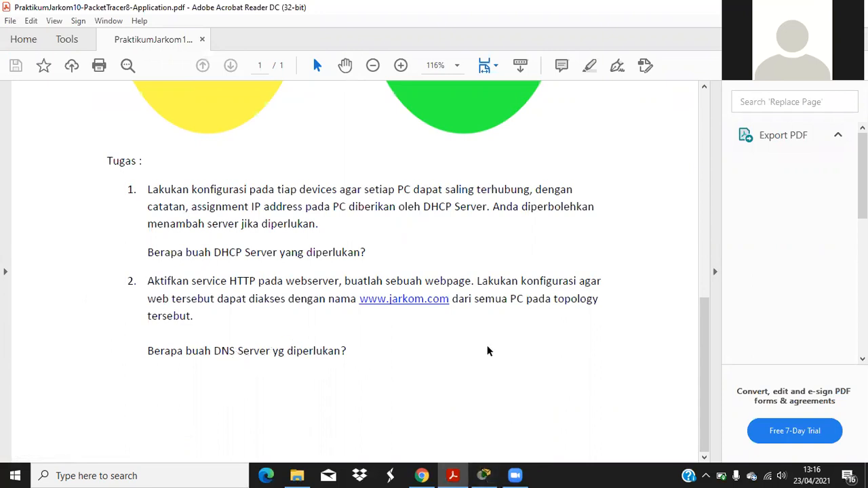
left_click(483, 475)
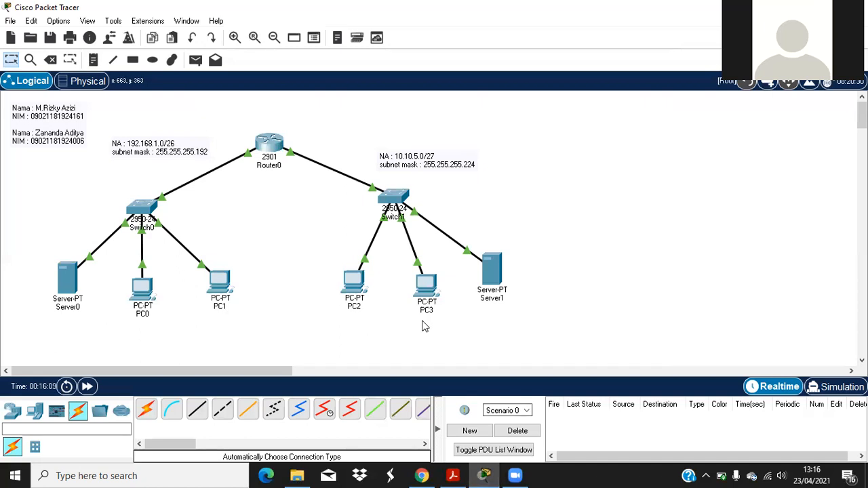